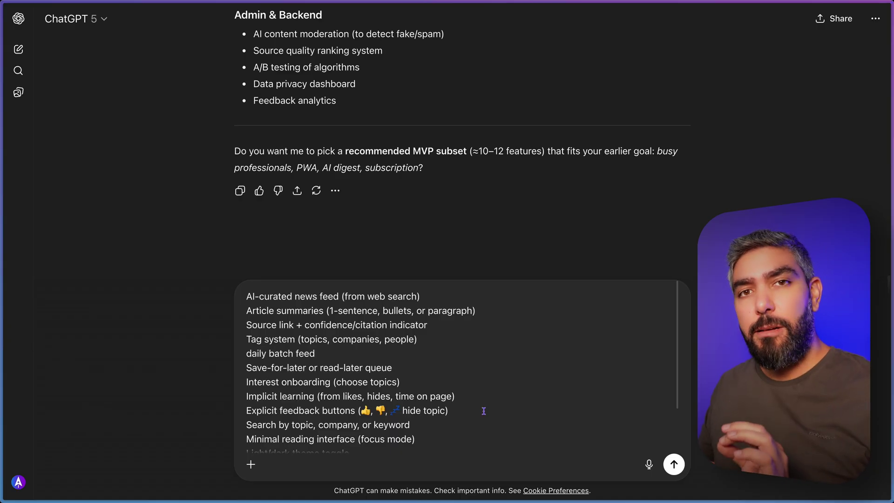
Review the feature-list prompt requesting a user flow chart for the complete app in figma, and open the Figma entry among the enabled connectors
scroll(463, 412, down, 3)
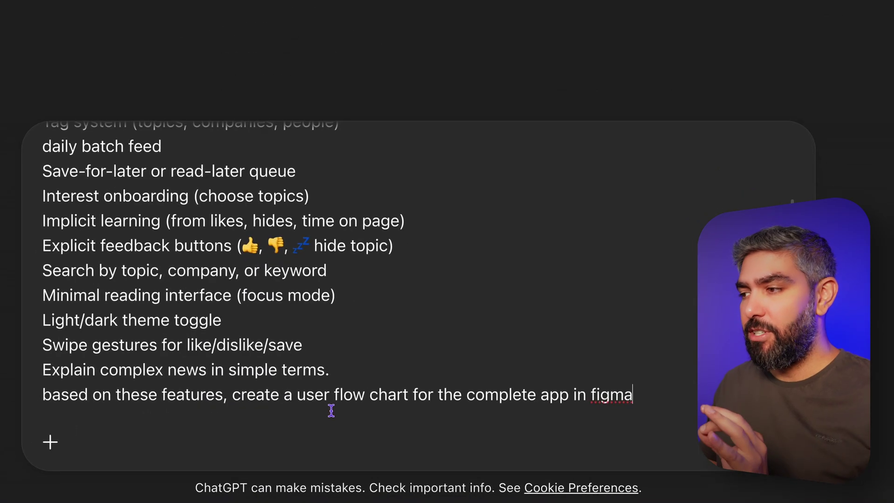
drag(579, 398, 642, 394)
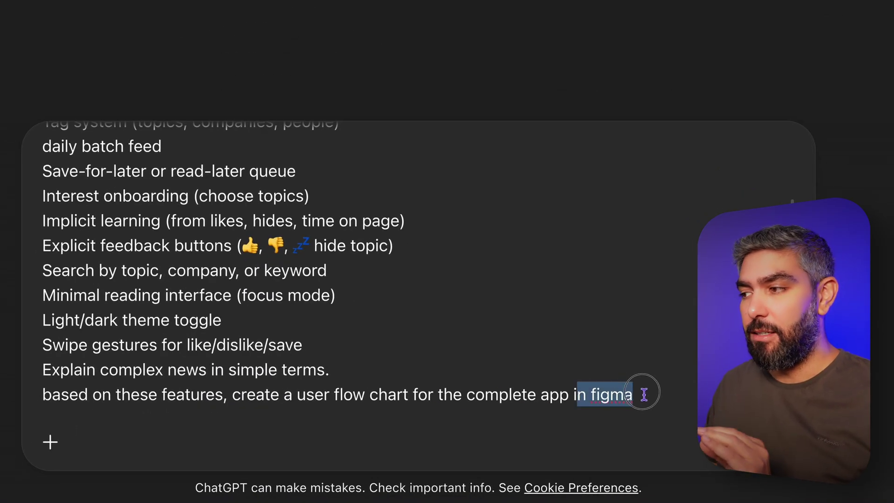
click(651, 400)
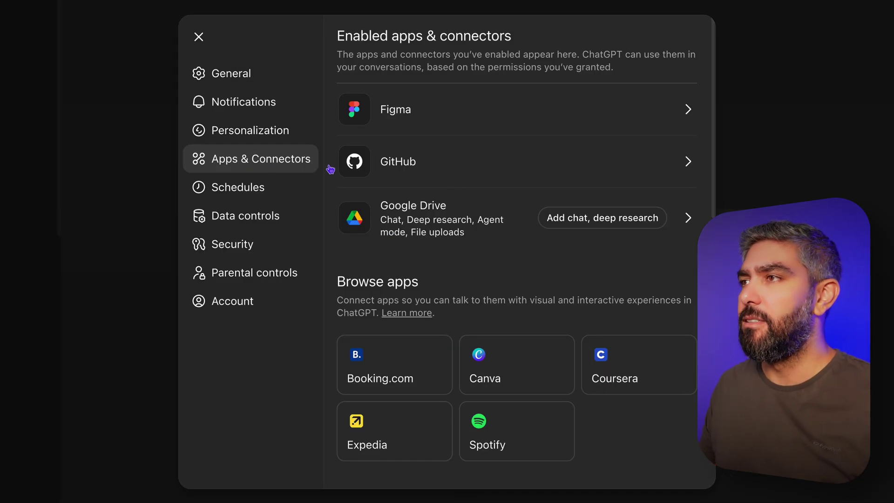
click(490, 116)
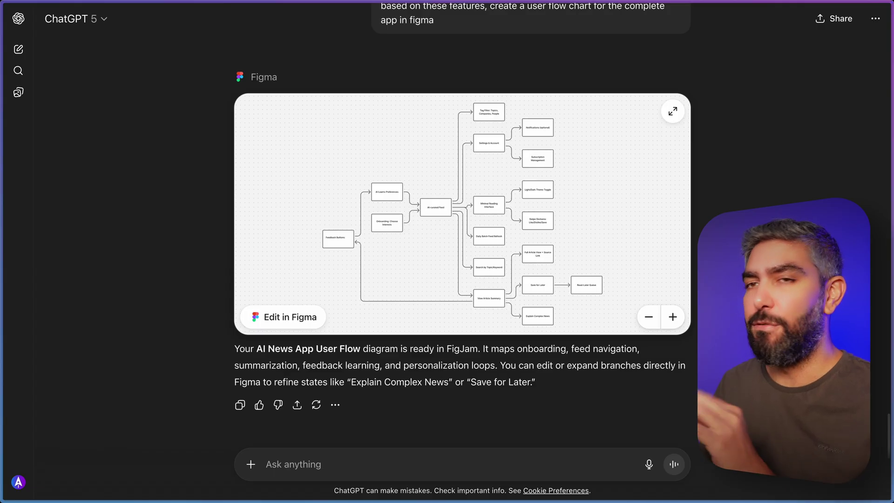
Expand the generated AI news app user flow diagram to full view and examine its branches
click(673, 111)
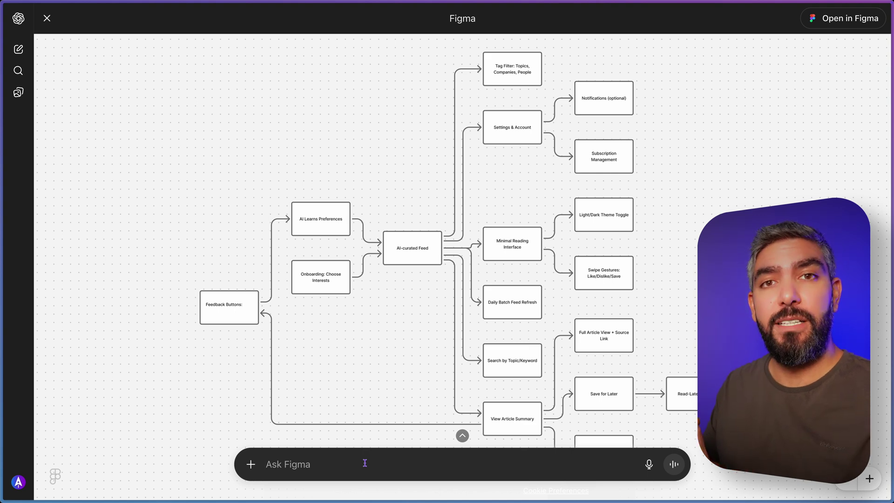
drag(679, 237, 667, 225)
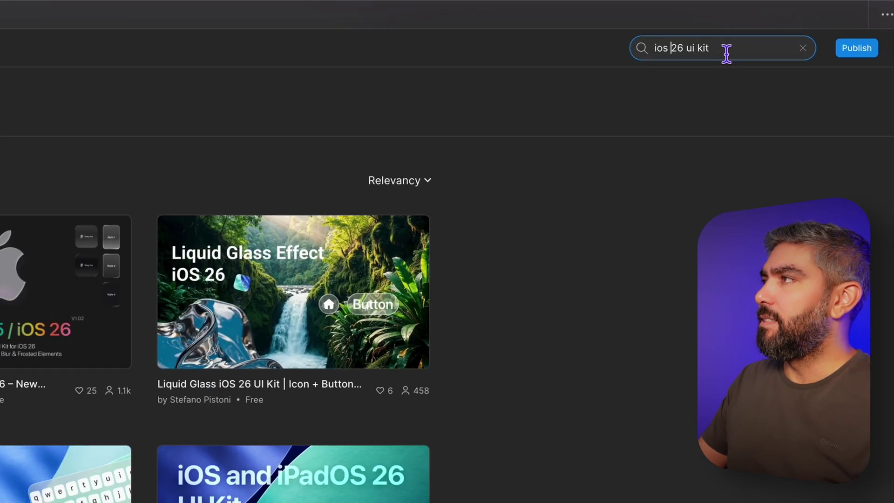
Find Apple's iOS and iPadOS 26 kit in the Figma community results for "ios 26 ui kit" and open it
drag(726, 54, 619, 56)
scroll(759, 121, down, 5)
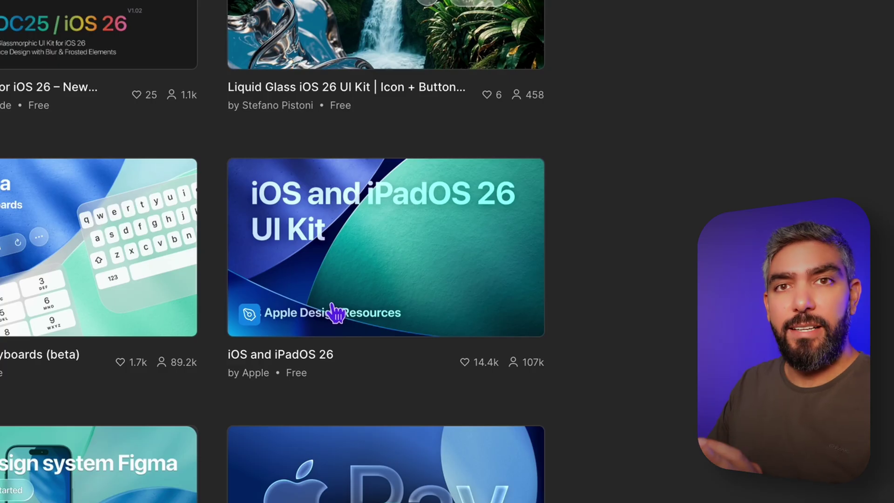
click(399, 263)
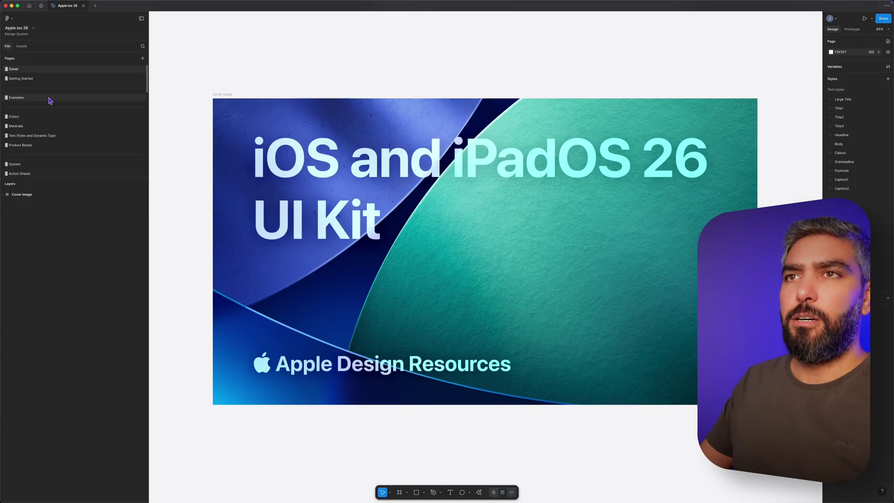
Browse the UI kit's pages, including Getting Started, Examples, Activity Views and Page Controls
click(34, 80)
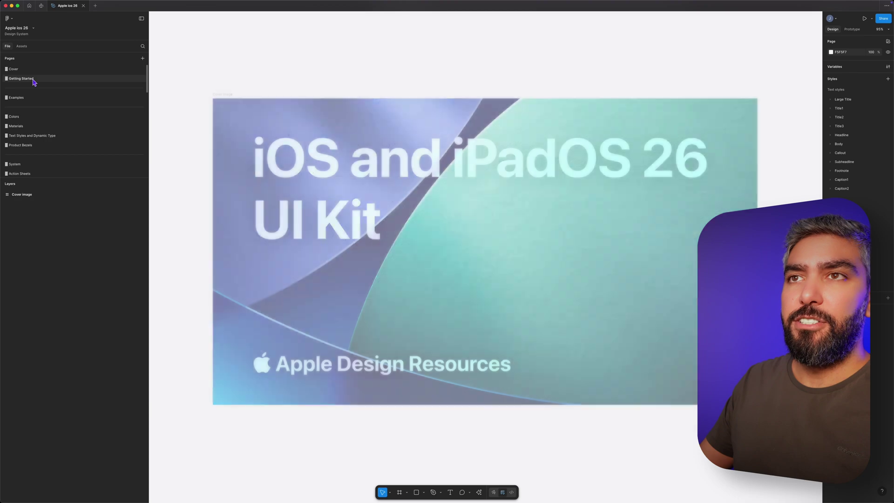
click(35, 101)
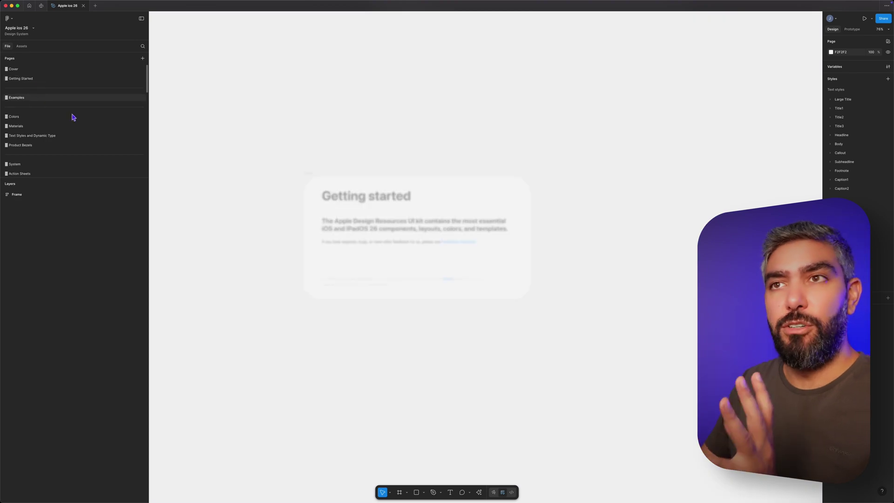
scroll(48, 122, down, 2)
click(40, 146)
scroll(59, 171, down, 2)
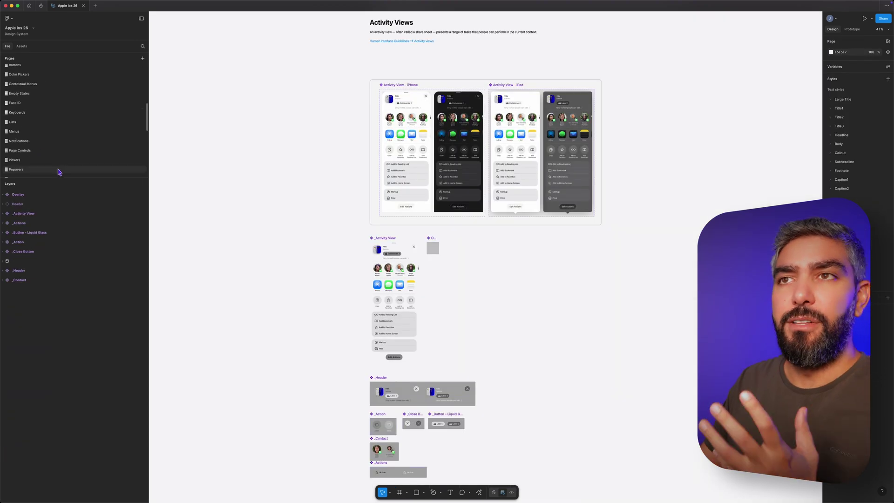
click(38, 153)
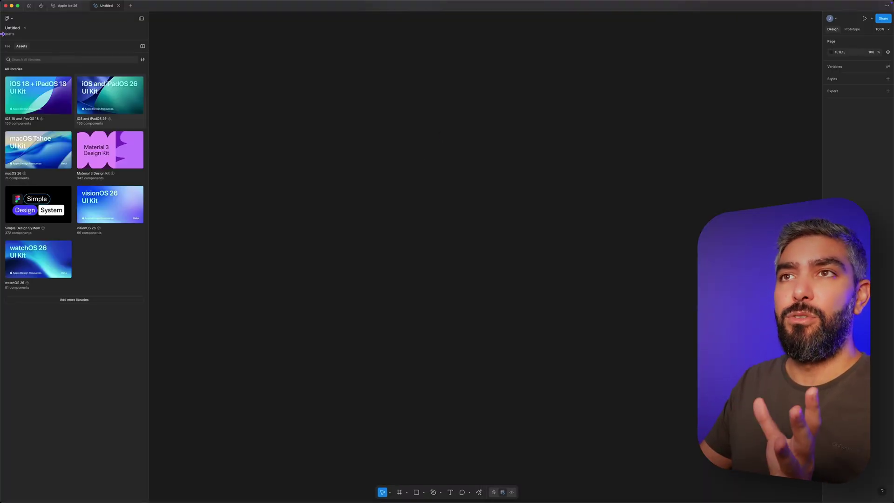
Draw a frame on the empty canvas of the untitled file and set its size to 130 × 48
click(8, 46)
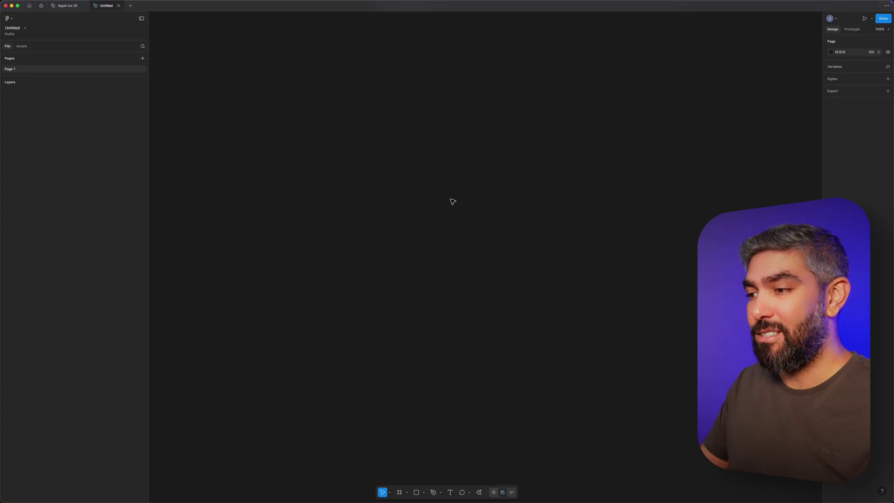
key(f)
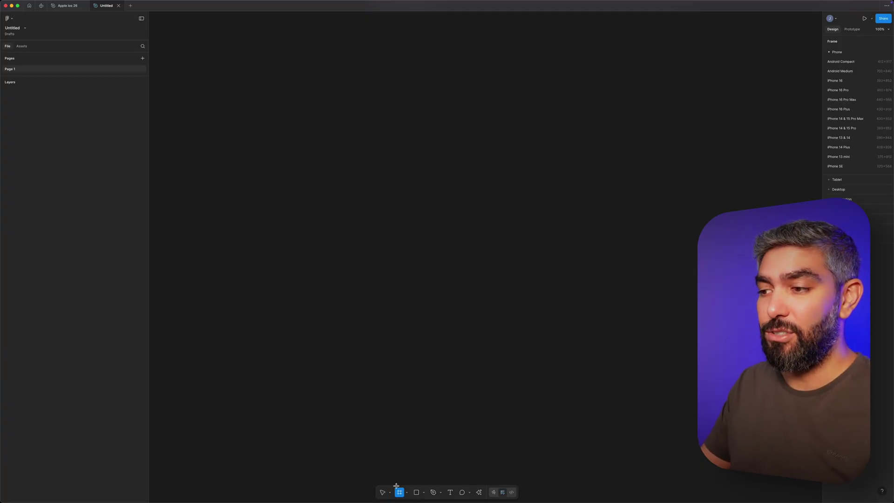
drag(357, 170, 433, 205)
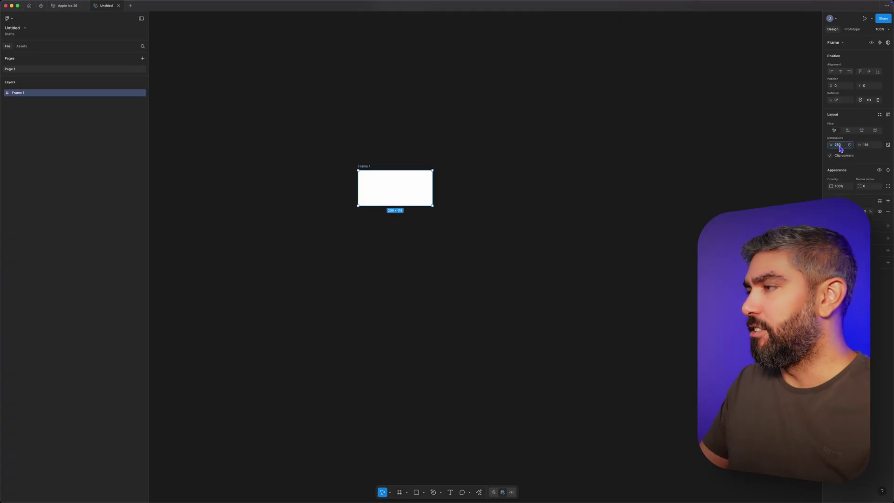
key(Tab)
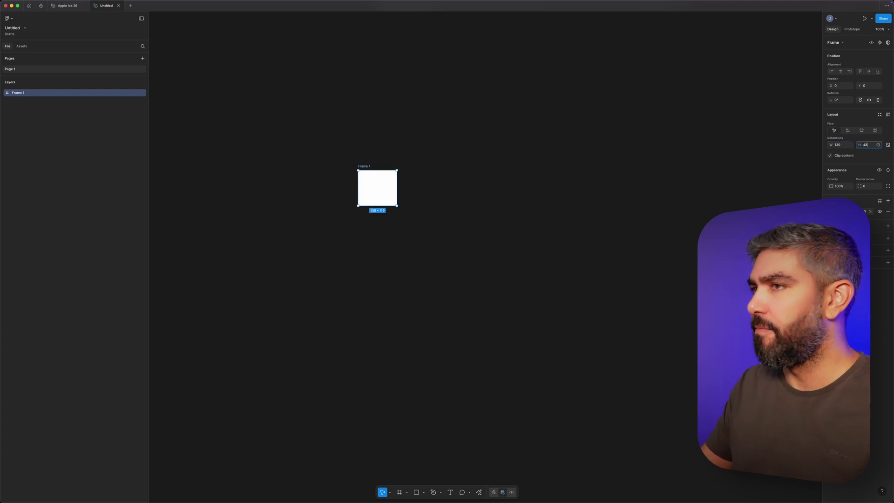
key(Return)
key(shift+2)
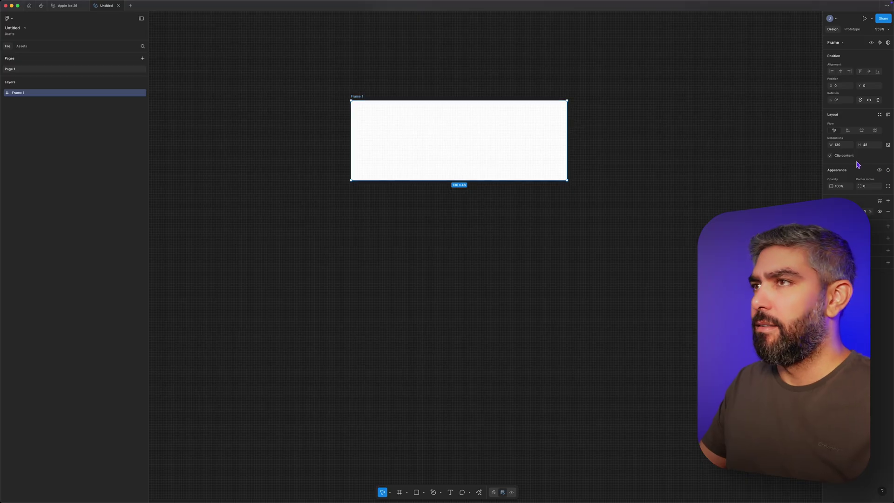
Rename the frame to "button" and set its corner radius to 24
double_click(361, 96)
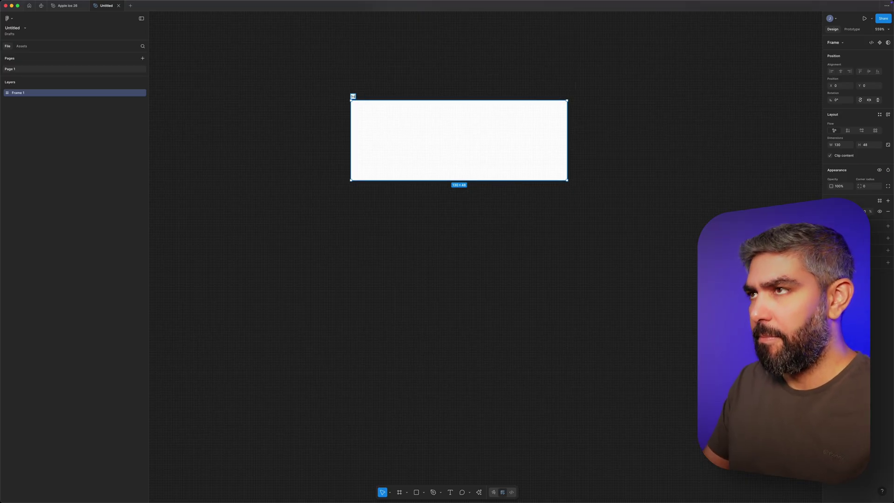
drag(859, 188, 861, 188)
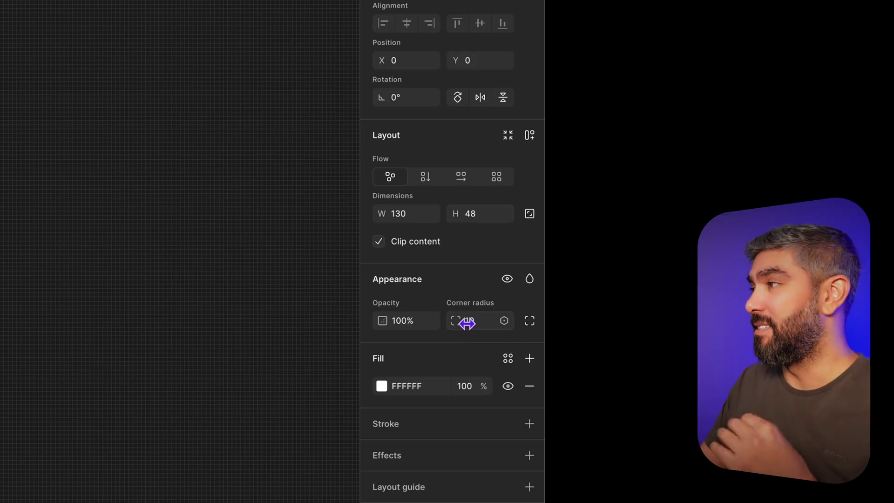
drag(467, 324, 493, 319)
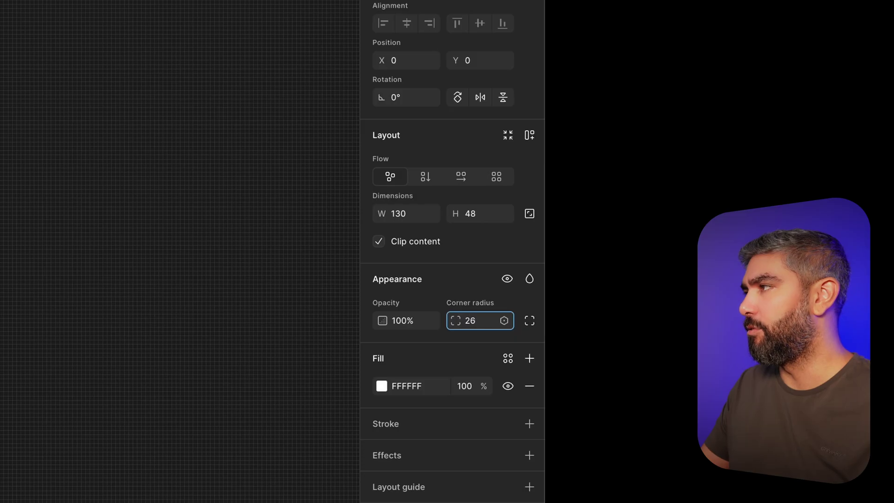
click(347, 199)
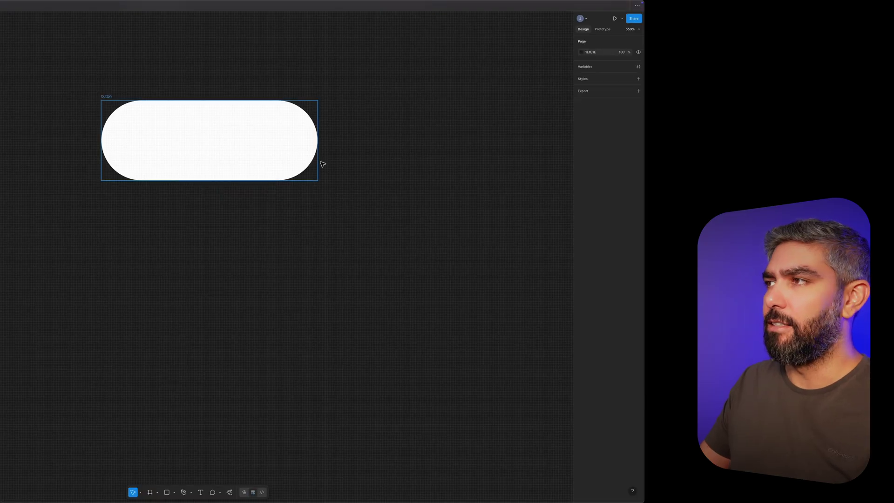
Apply a Glass effect to the button frame and adjust the effect's refraction and frost
click(252, 176)
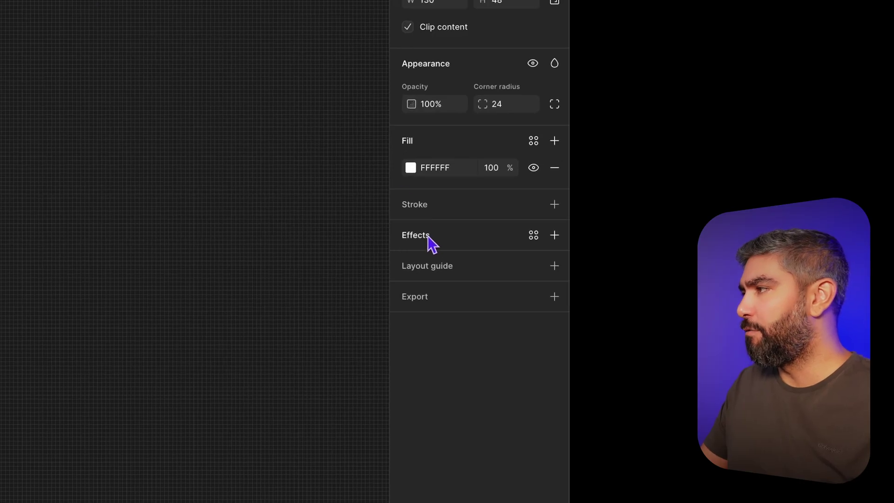
click(431, 237)
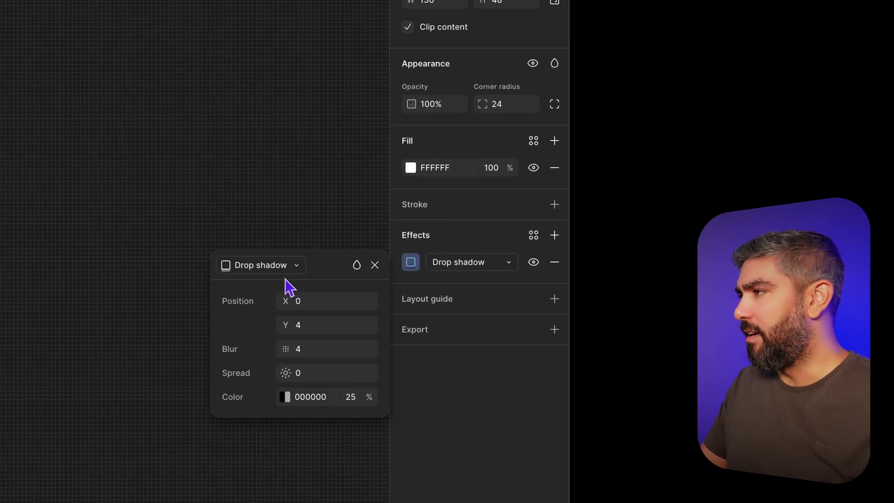
click(296, 266)
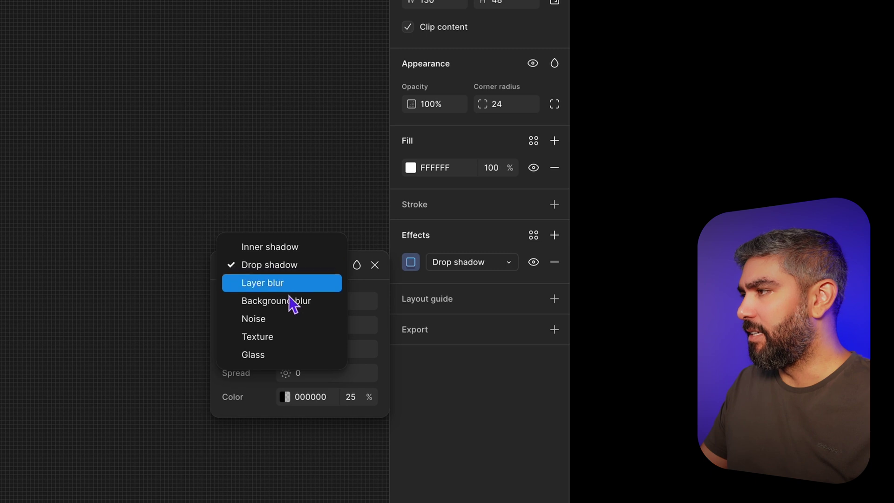
click(276, 361)
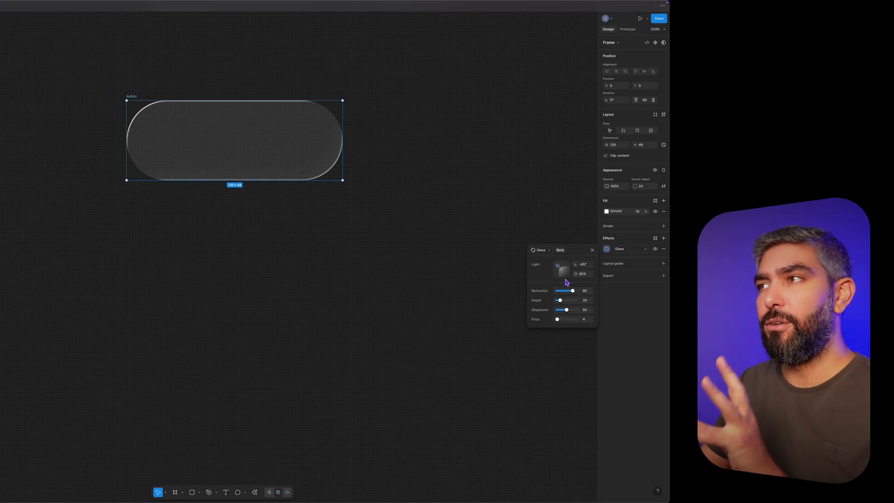
drag(572, 291, 559, 292)
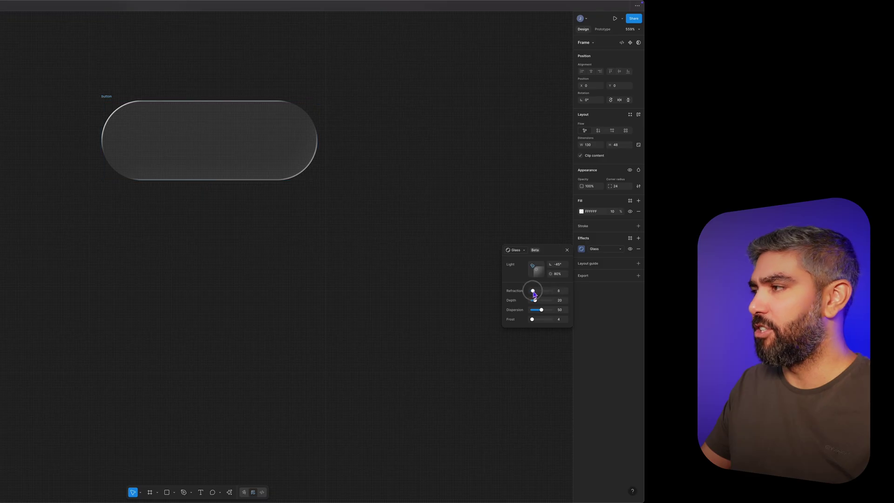
click(533, 319)
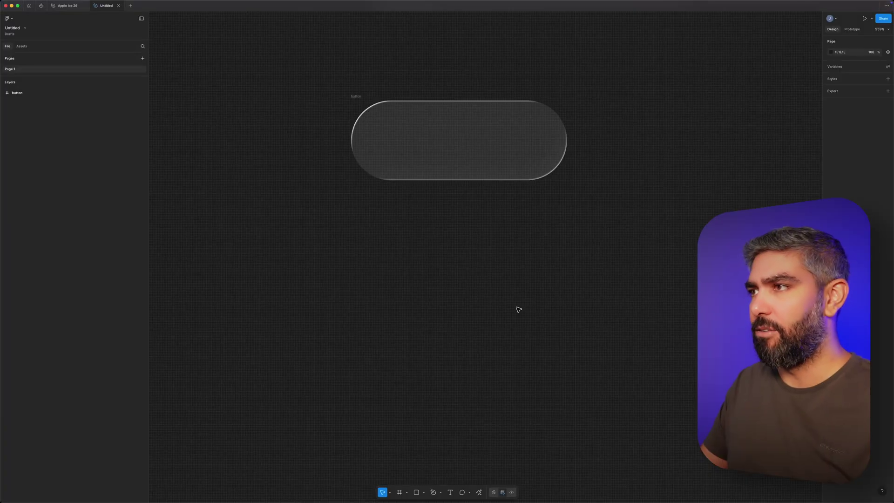
Place a colourful wallpaper image behind the glass button and reposition the button over it
click(518, 309)
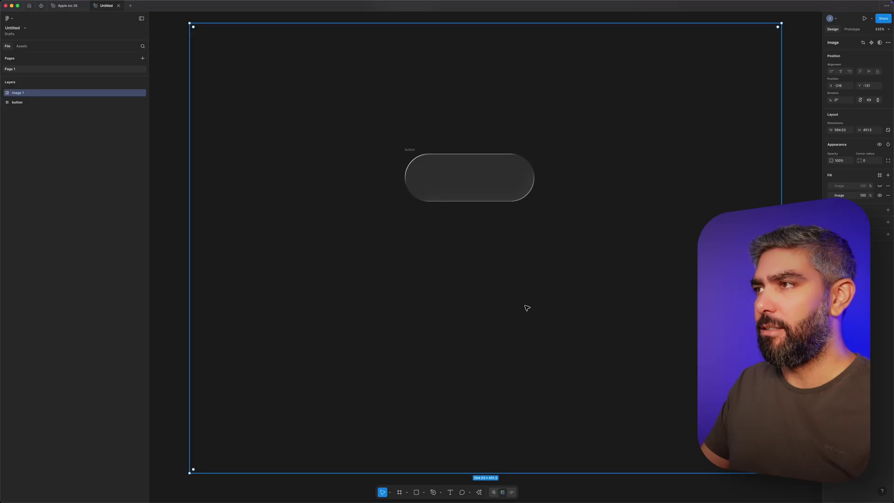
key(super+bracketleft)
drag(496, 180, 392, 239)
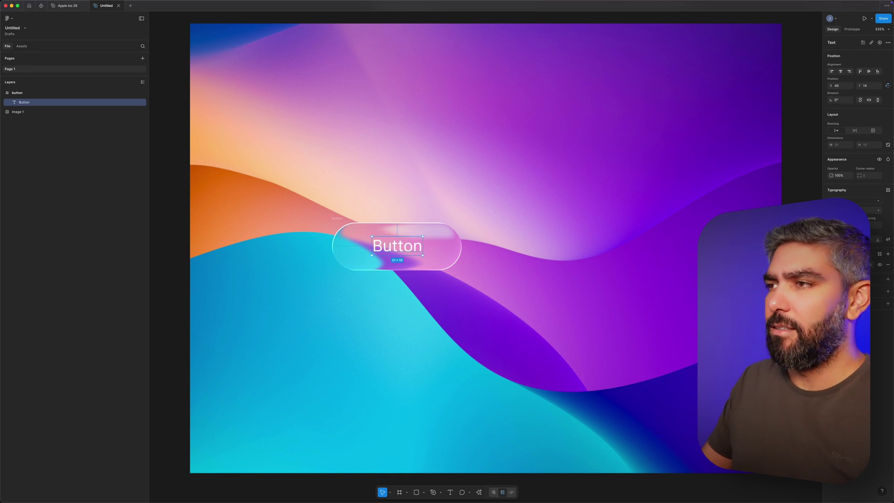
Apply a horizontal auto layout to the button frame and try narrowing its width
click(455, 253)
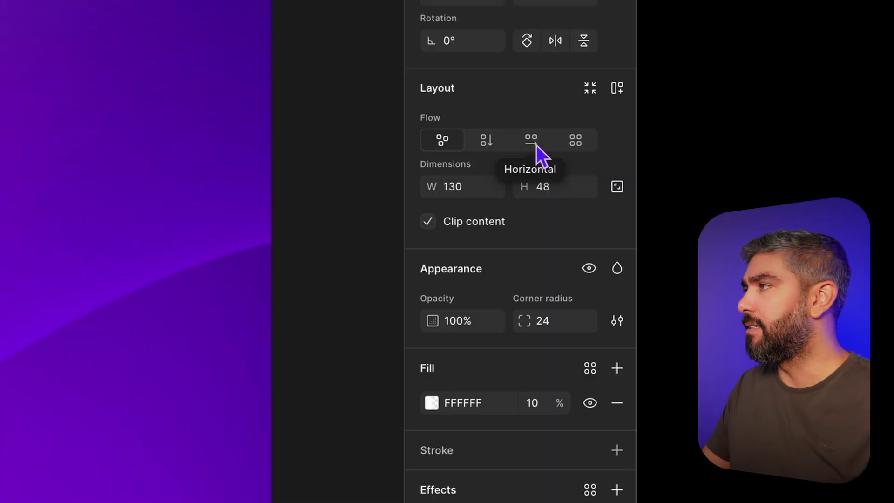
click(536, 145)
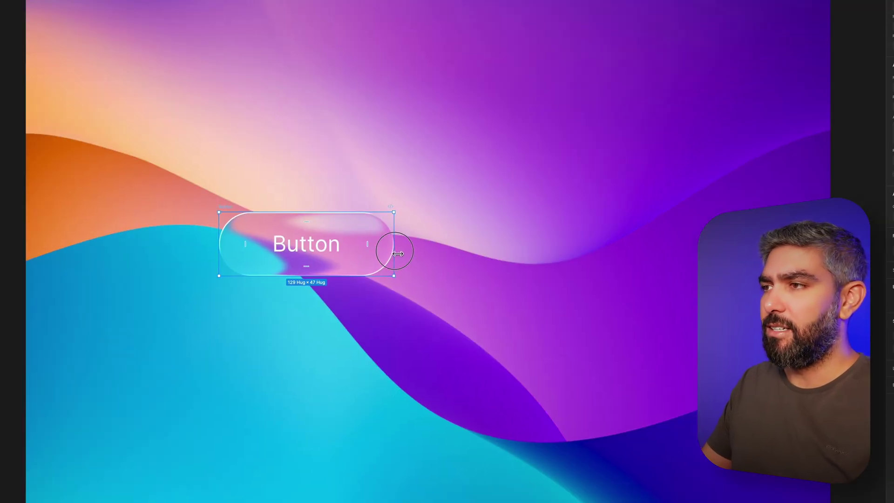
drag(397, 253, 358, 267)
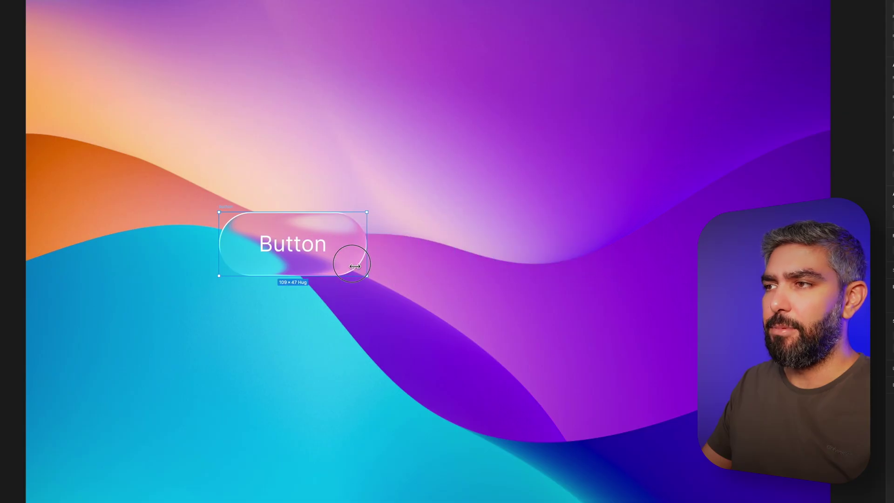
Delete the wallpaper image behind the button
click(380, 299)
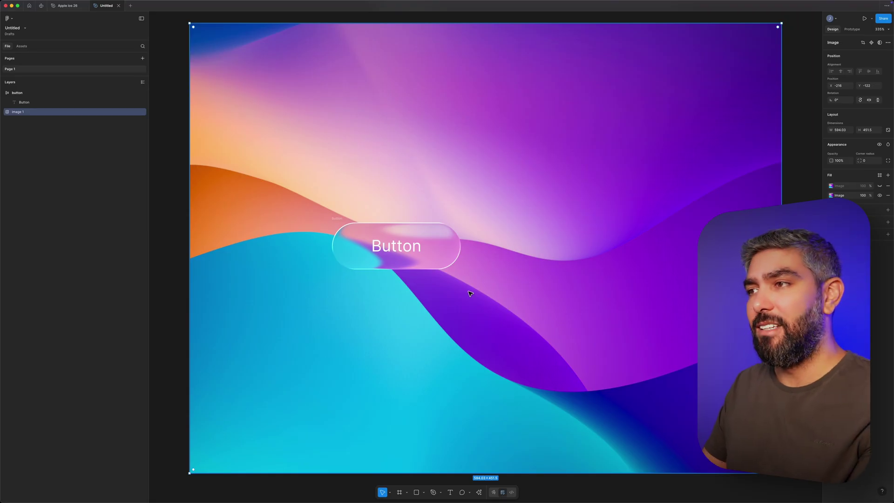
key(Delete)
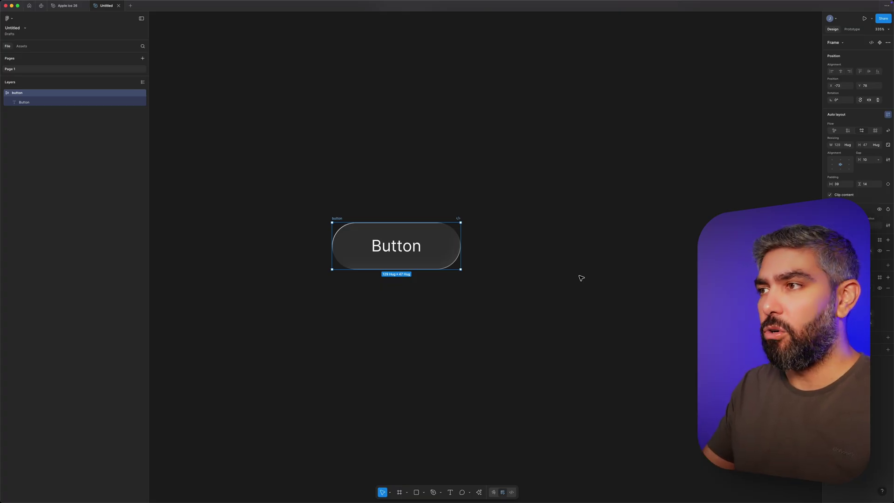
Convert the auto-layout button frame into a component and deselect it
right_click(440, 248)
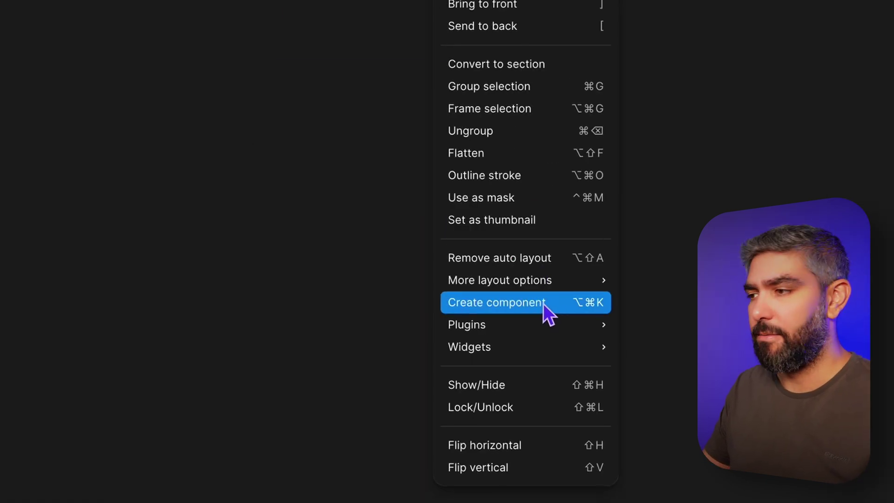
click(543, 303)
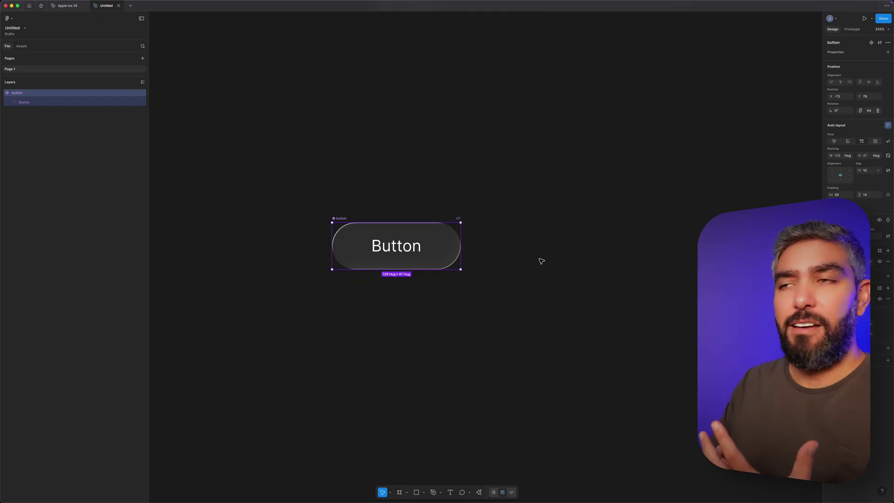
click(315, 80)
Publish the current file as a library with the button component included in the changes
click(24, 46)
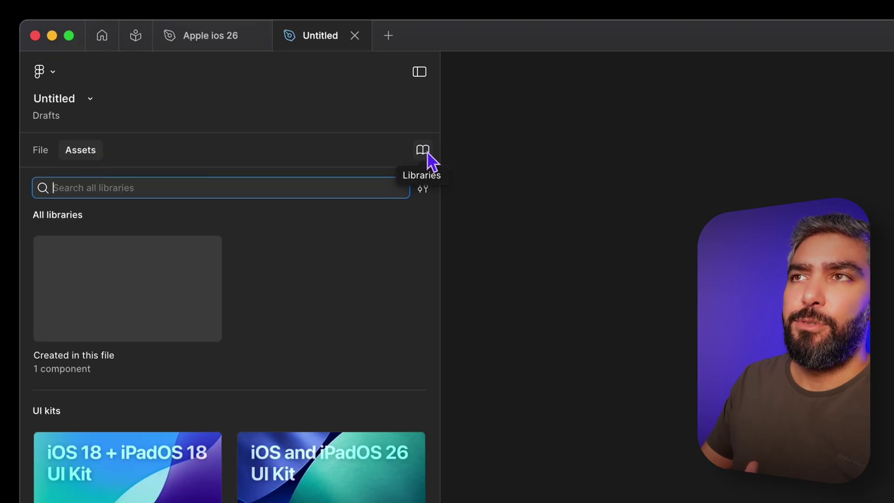
click(427, 152)
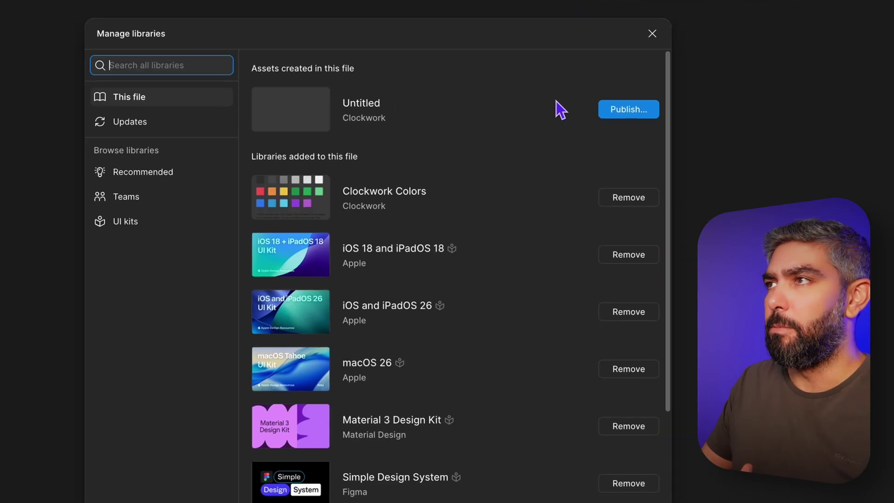
click(628, 109)
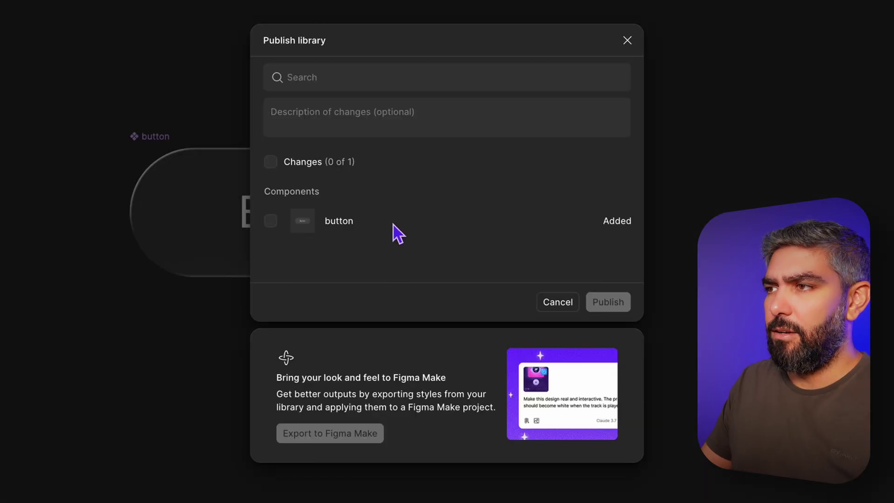
click(271, 164)
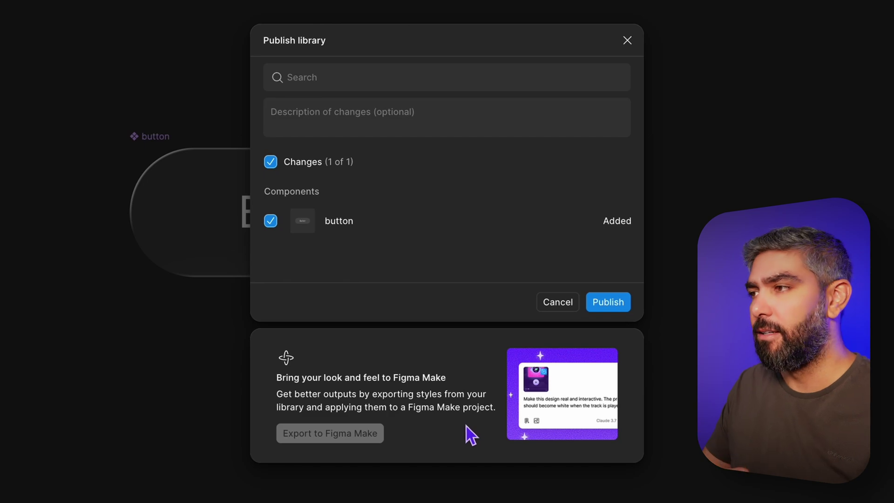
click(609, 305)
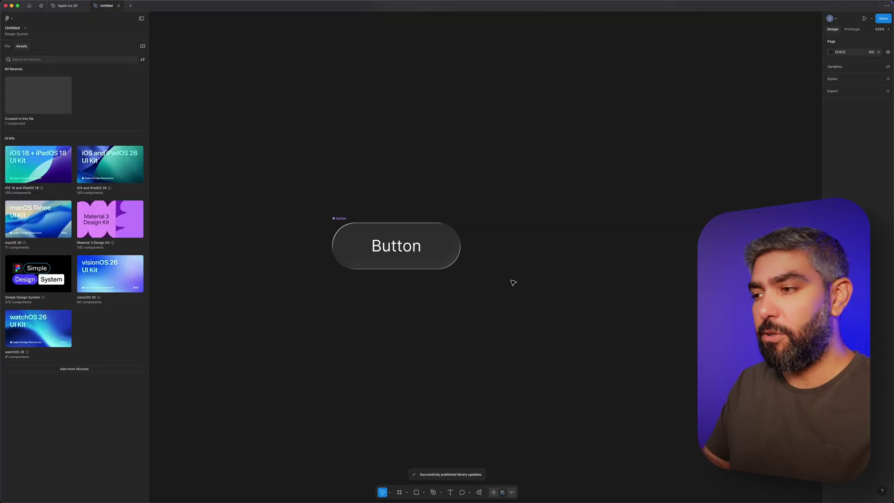
Export the published button library to Figma Make and go to Figma Make
click(142, 46)
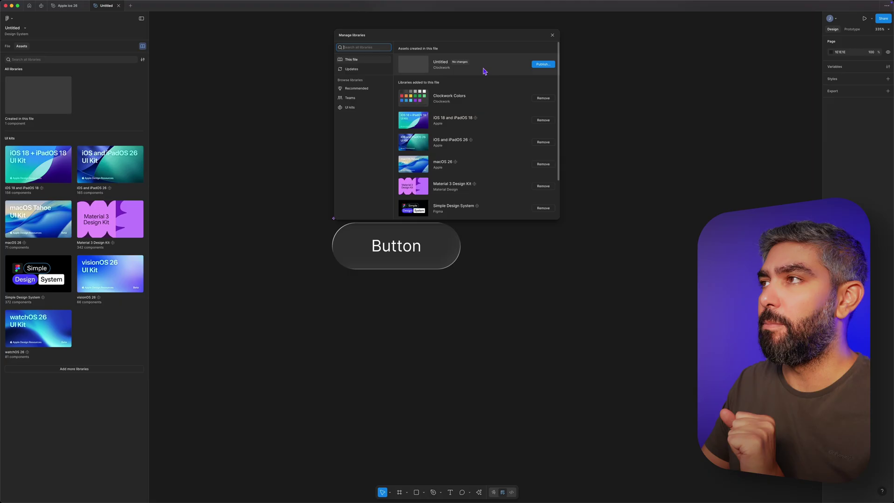
click(543, 65)
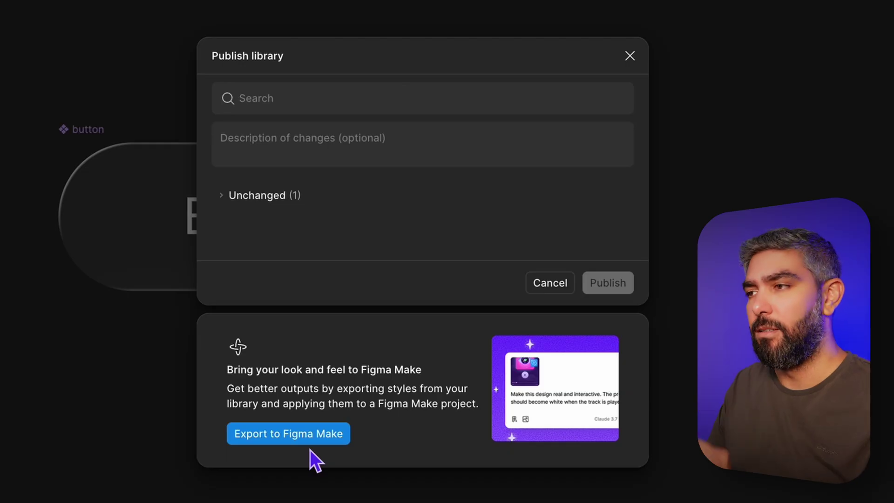
click(306, 434)
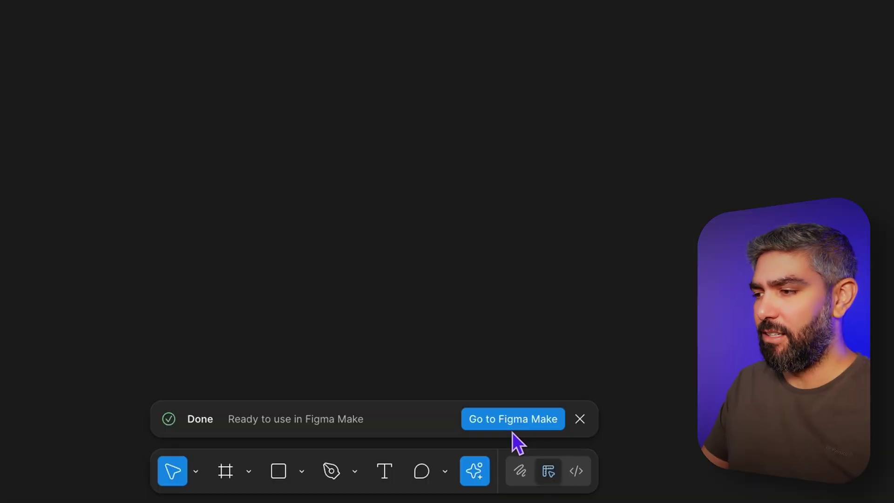
click(513, 425)
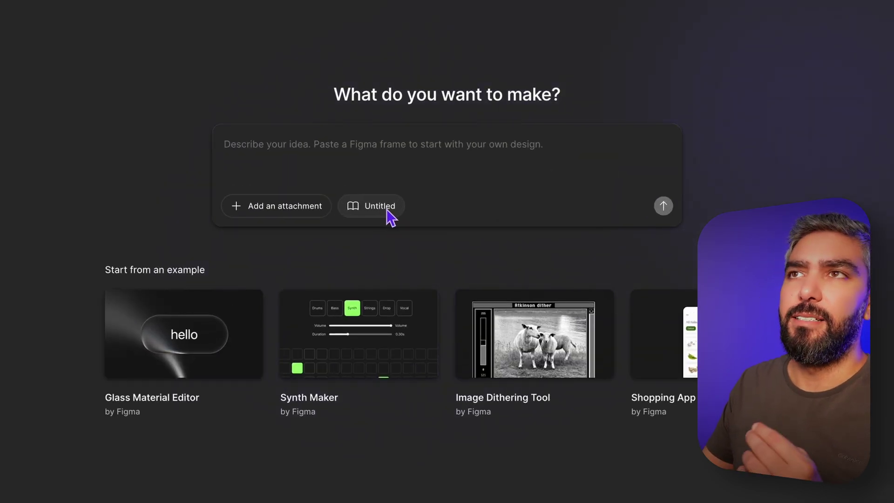
Compare the source design file with the Figma Make project and look through the libraries available for selection
click(285, 39)
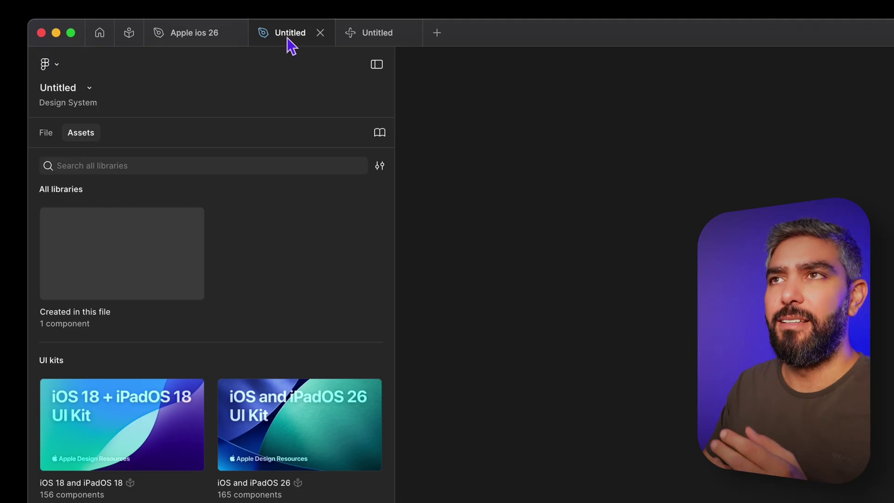
click(357, 36)
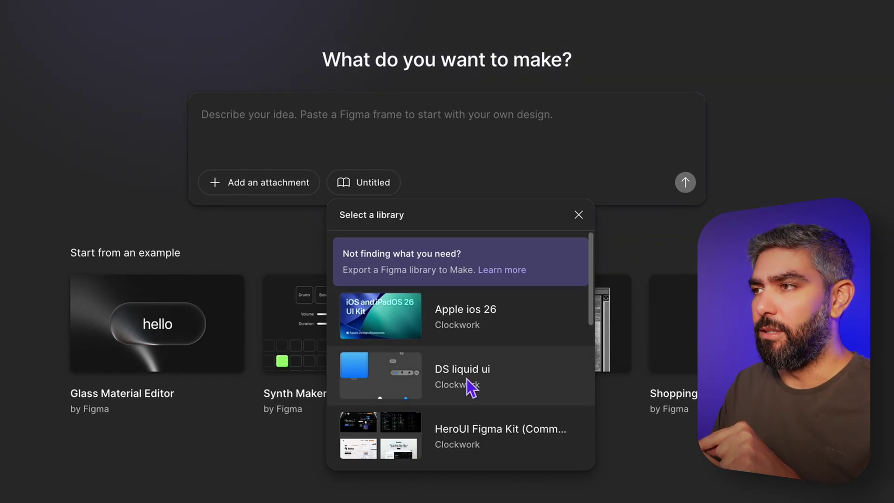
scroll(468, 382, down, 5)
scroll(468, 382, down, 2)
scroll(468, 380, up, 6)
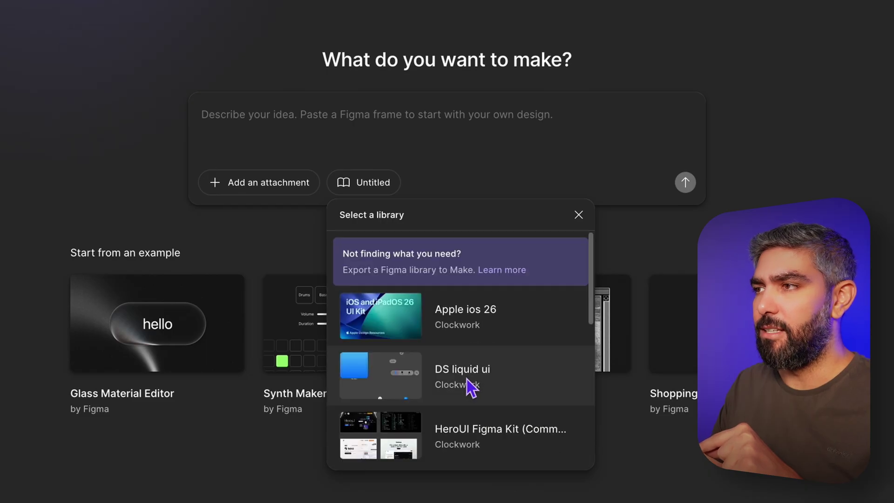
key(Escape)
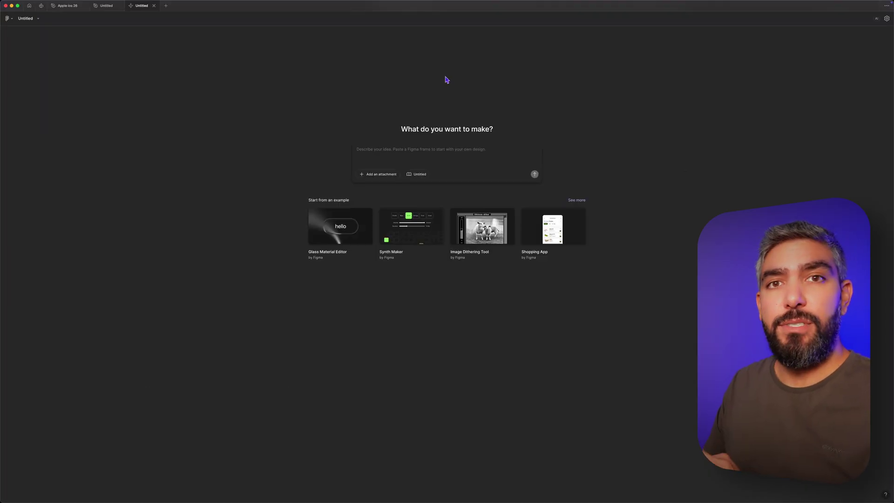
Open the Apple ios 26 file's library publishing options, and select Apple ios 26 as the library for the Figma Make project
click(68, 6)
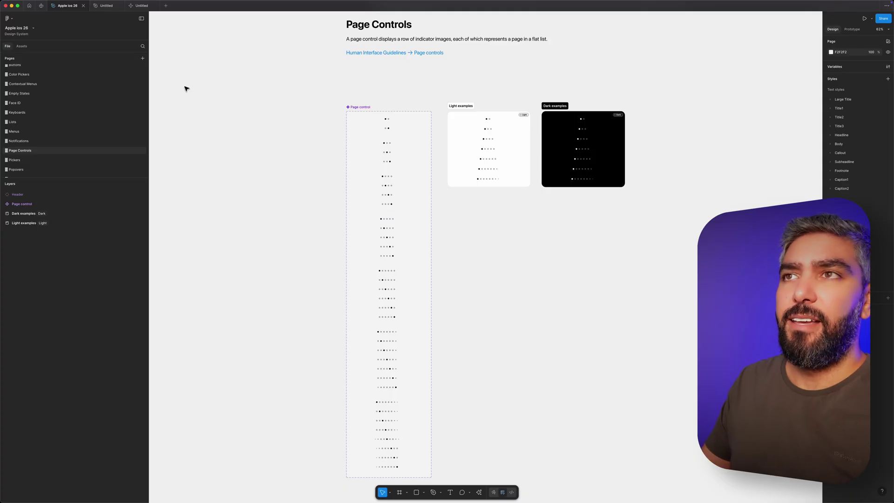
click(25, 48)
click(143, 47)
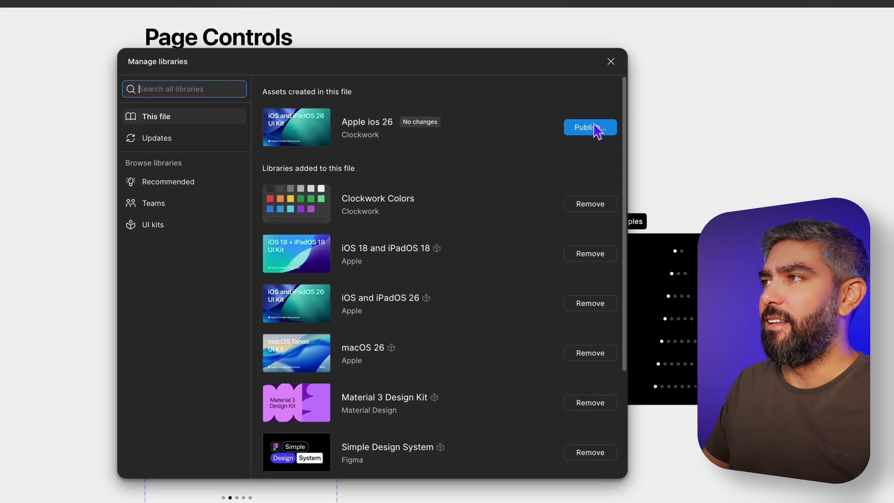
click(590, 127)
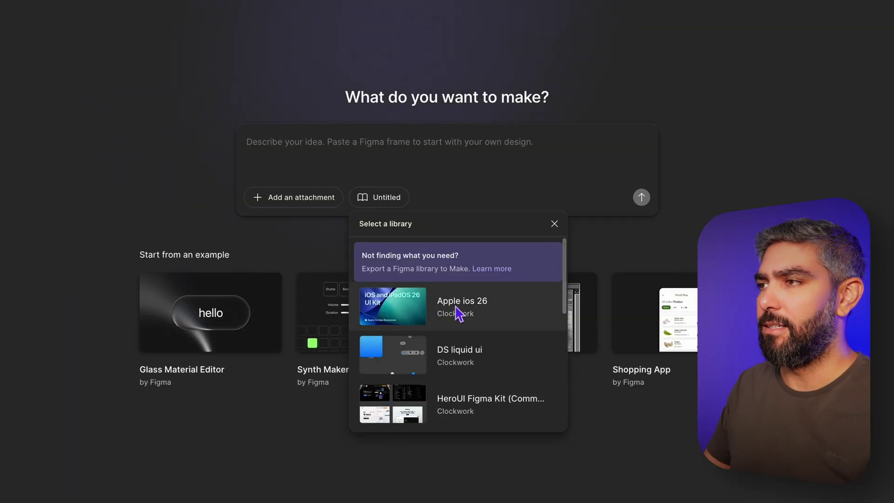
click(450, 309)
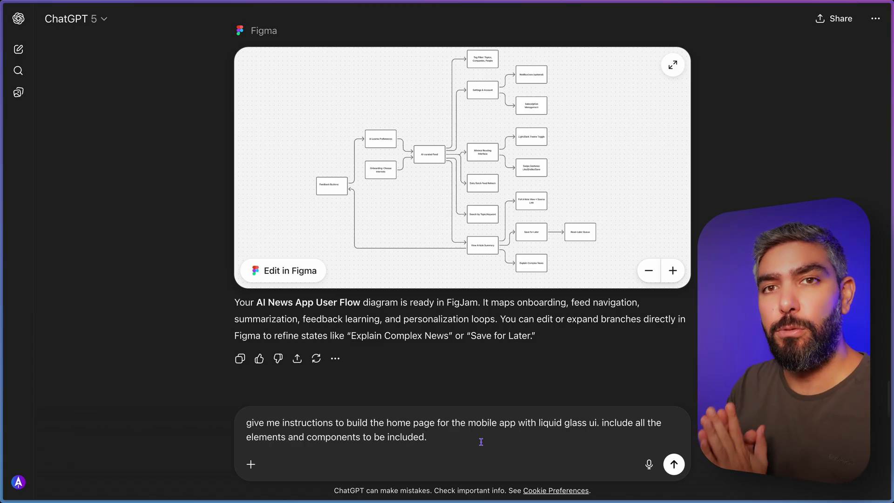
Review the ChatGPT prompt for the liquid glass home page and read the generated instructions through the implementation tips
drag(516, 424, 479, 424)
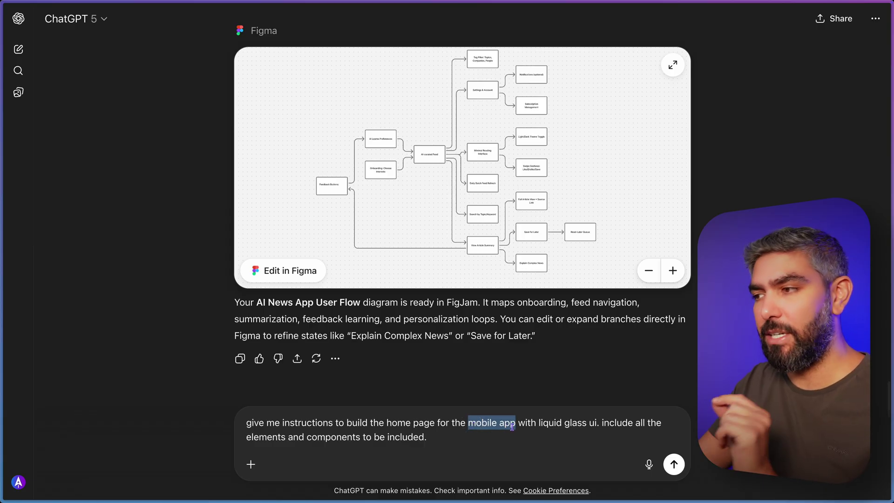
drag(539, 424, 598, 428)
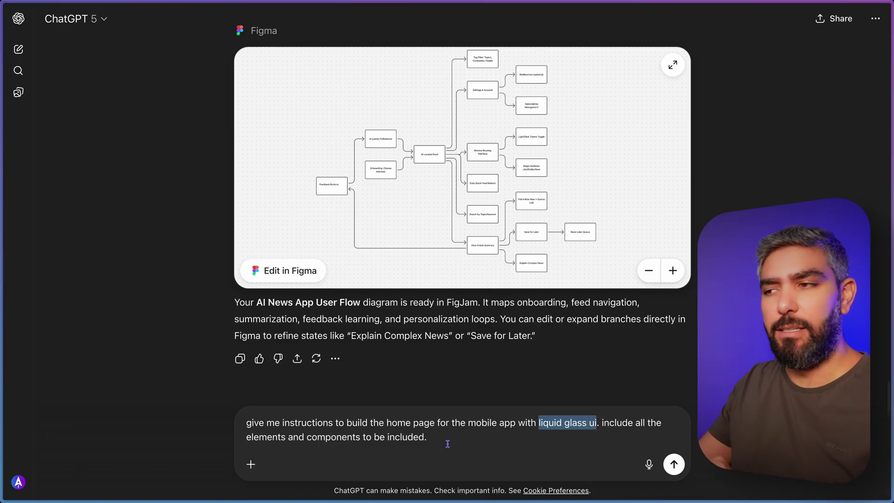
drag(390, 424, 435, 427)
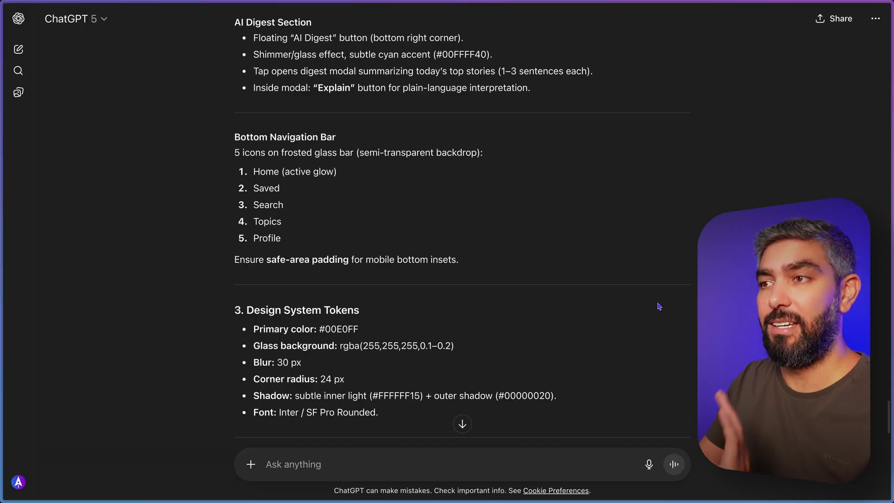
scroll(659, 306, down, 4)
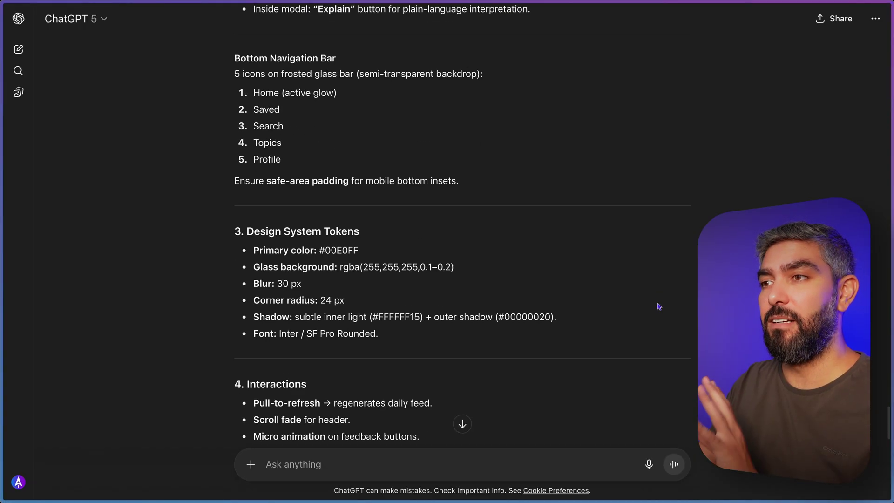
scroll(651, 310, down, 3)
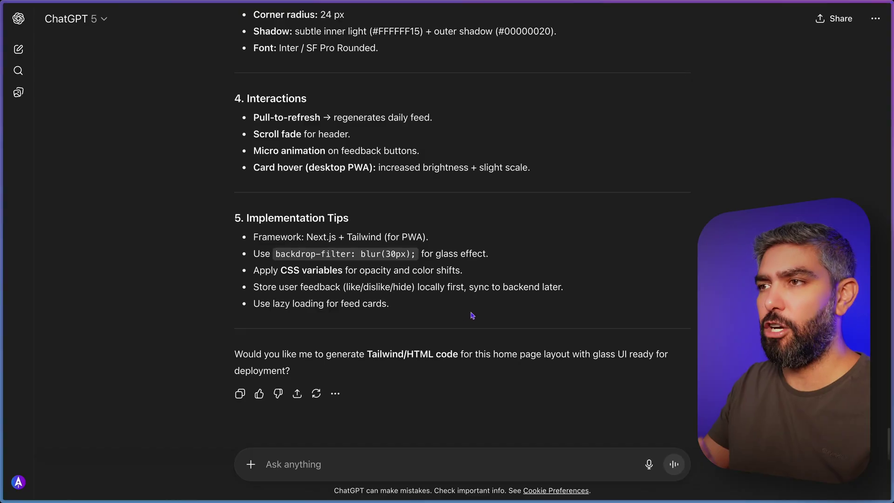
scroll(473, 315, up, 3)
drag(253, 299, 441, 365)
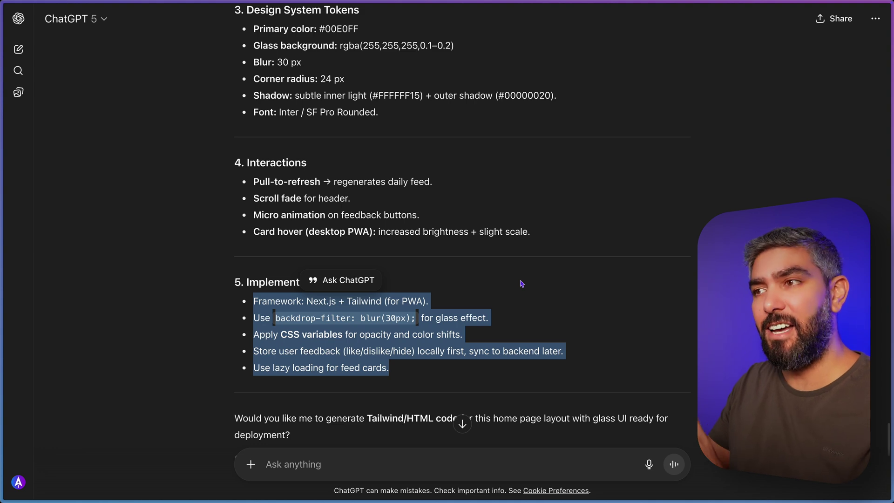
Copy the ChatGPT instructions from Goal through Interactions into the Figma Make prompt and submit it with the Apple ios 26 library
drag(530, 231, 232, 68)
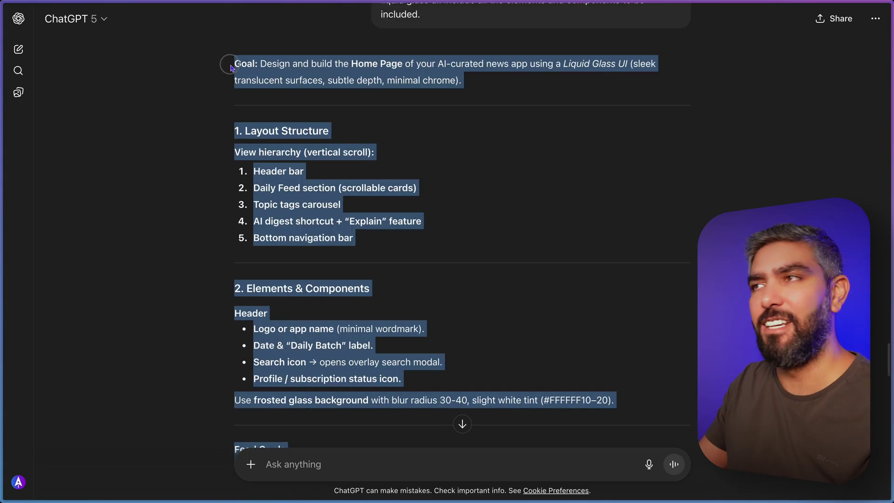
key(super+Tab)
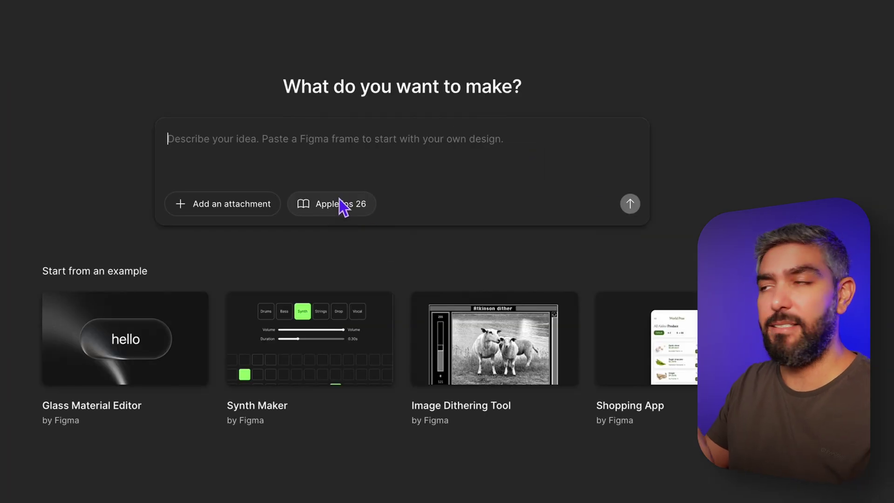
key(super+v)
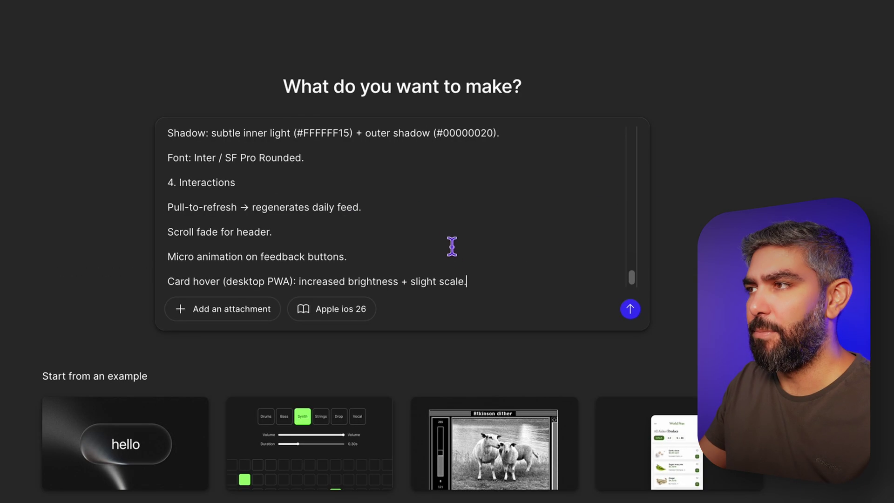
scroll(447, 257, up, 15)
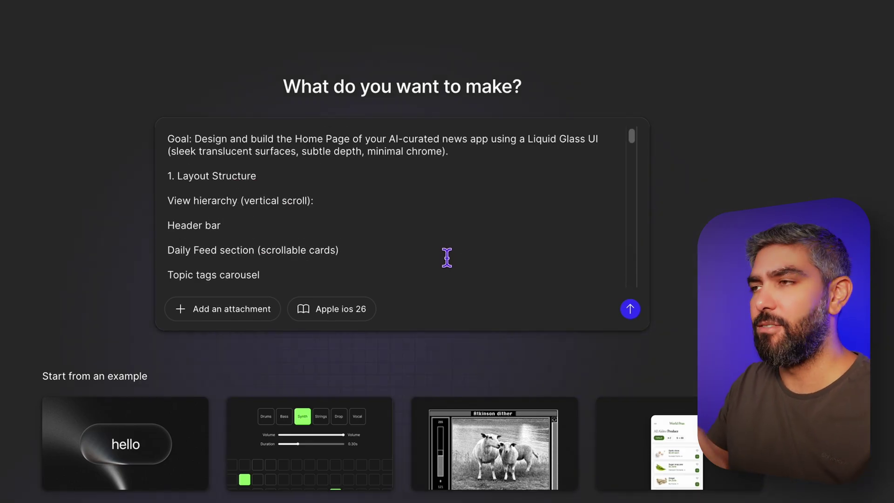
click(630, 309)
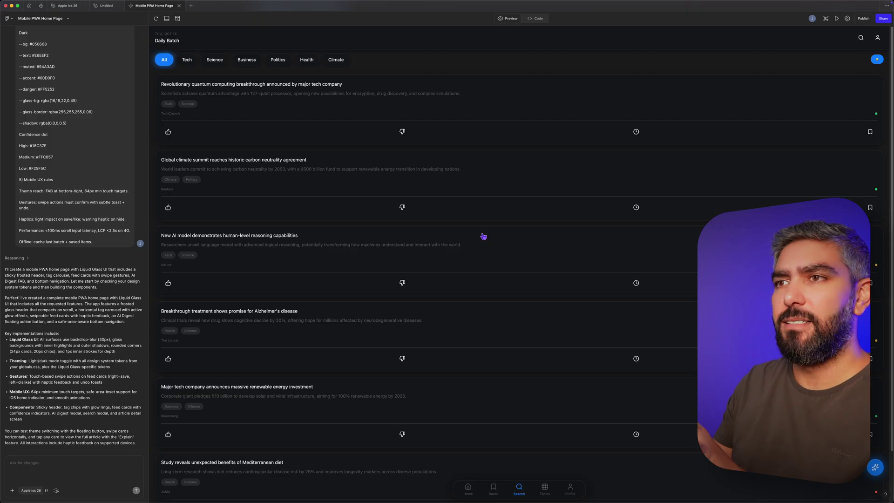
Test the generated news home page in a mobile-size preview, trying the theme toggle, the Daily Batch feed and the AI Digest
click(178, 19)
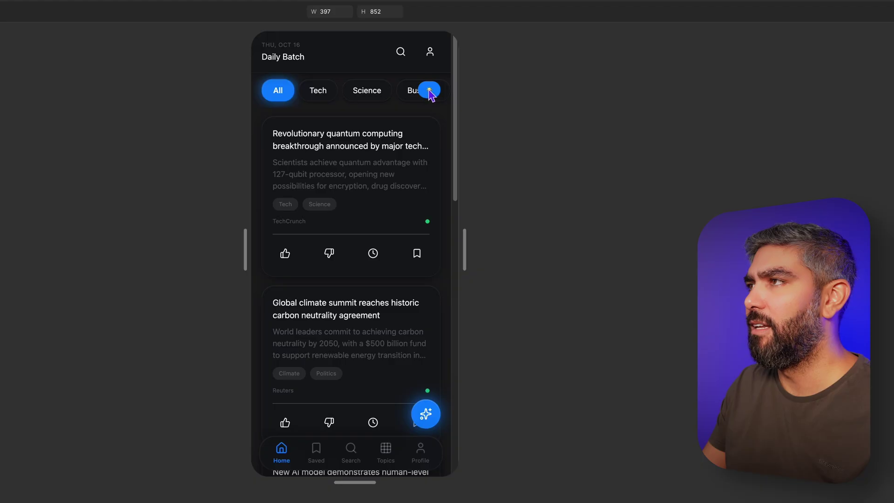
click(429, 90)
scroll(415, 219, down, 8)
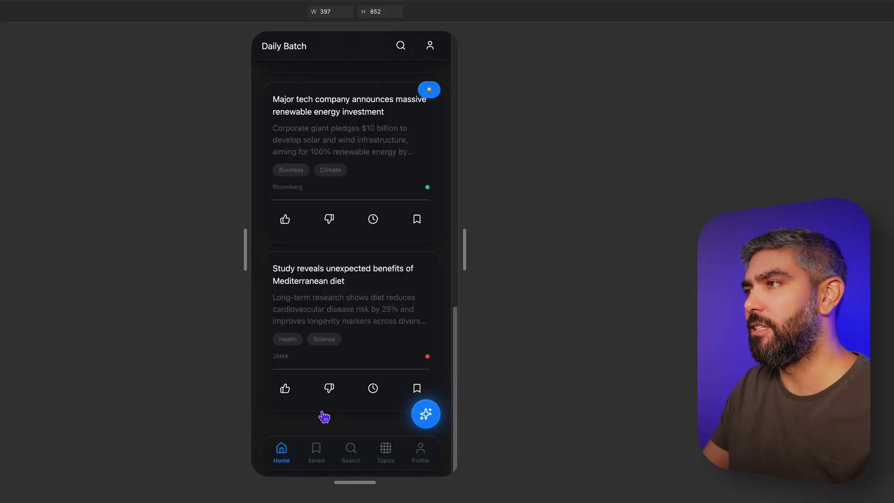
scroll(325, 413, up, 8)
scroll(366, 396, up, 5)
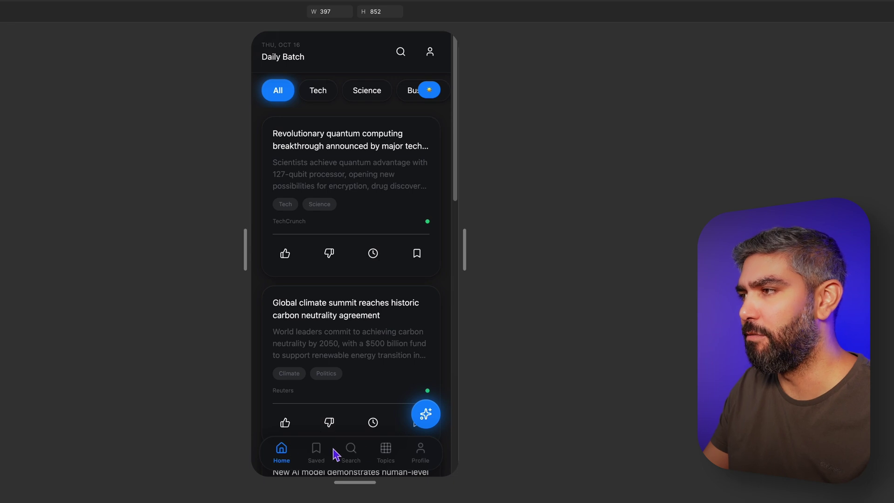
click(426, 413)
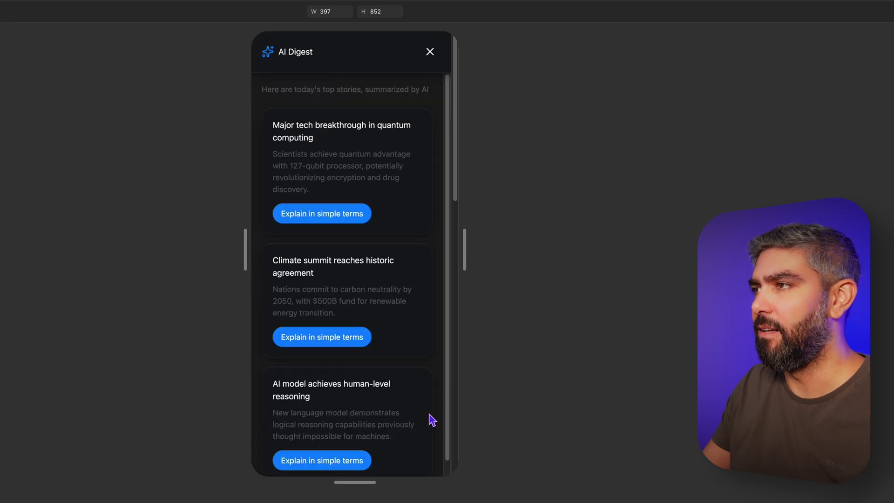
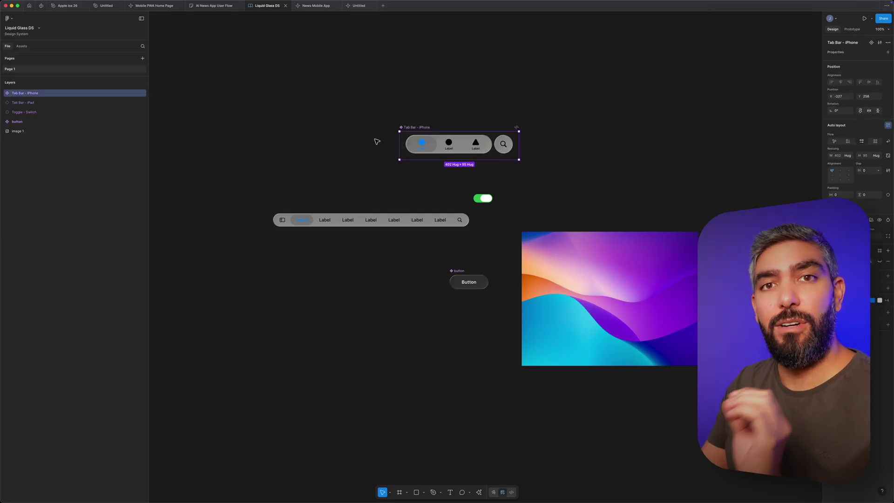
Go to the untitled Figma Make project set to Liquid Glass DS and browse the libraries available for its prompt
click(358, 6)
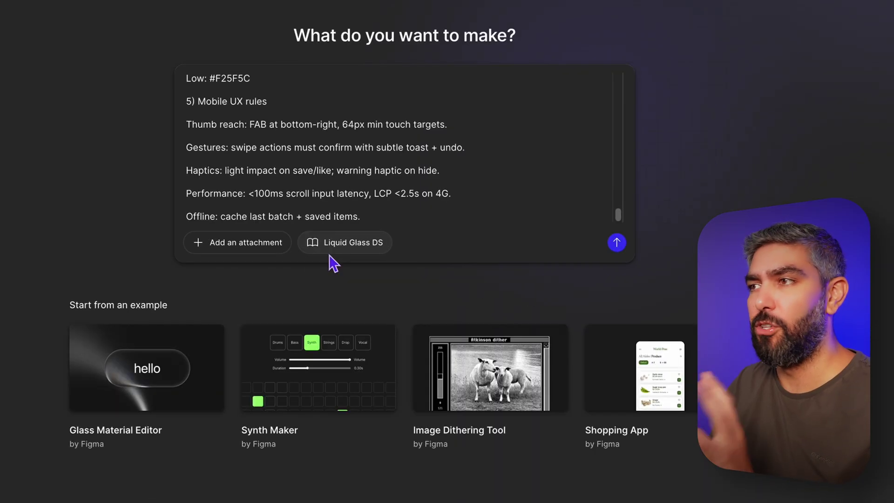
click(366, 244)
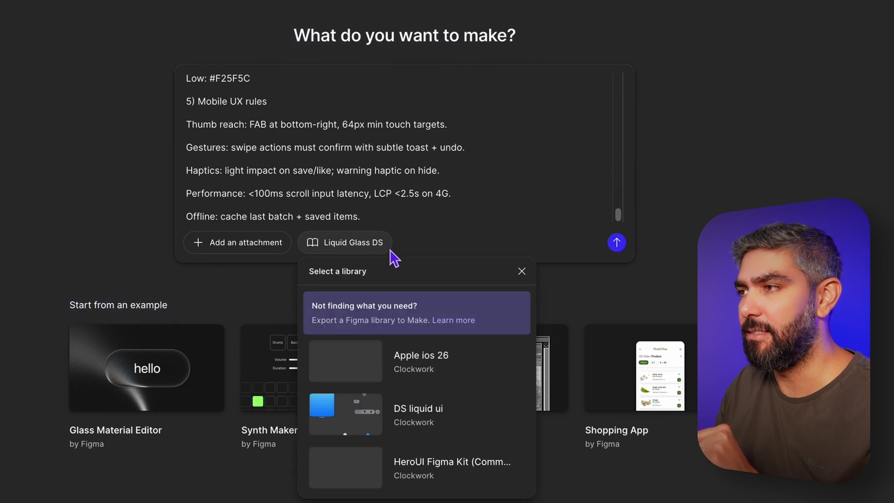
scroll(454, 410, down, 5)
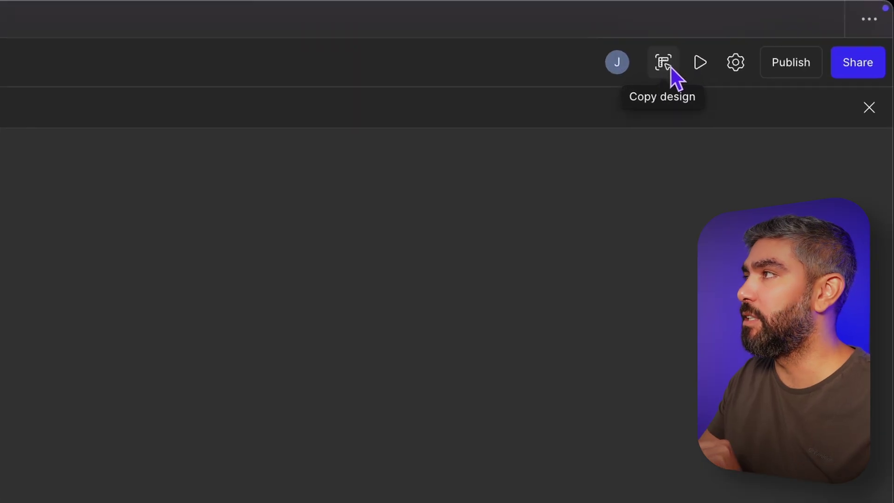
Copy the generated Mobile PWA Home Page preview as design layers and paste it into the untitled design file
click(671, 70)
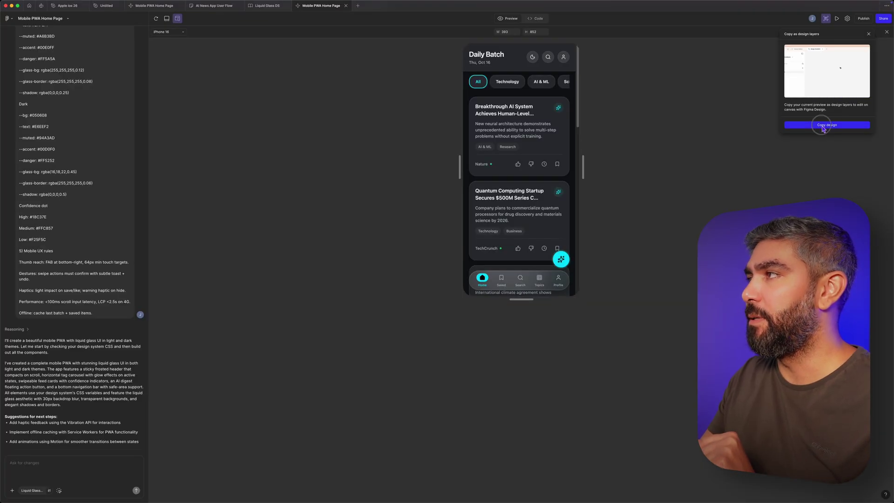
click(823, 129)
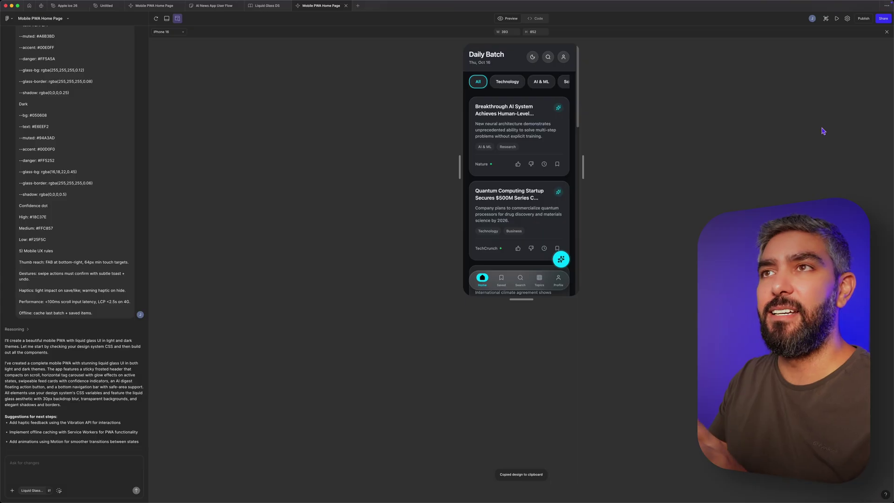
click(107, 6)
key(super+v)
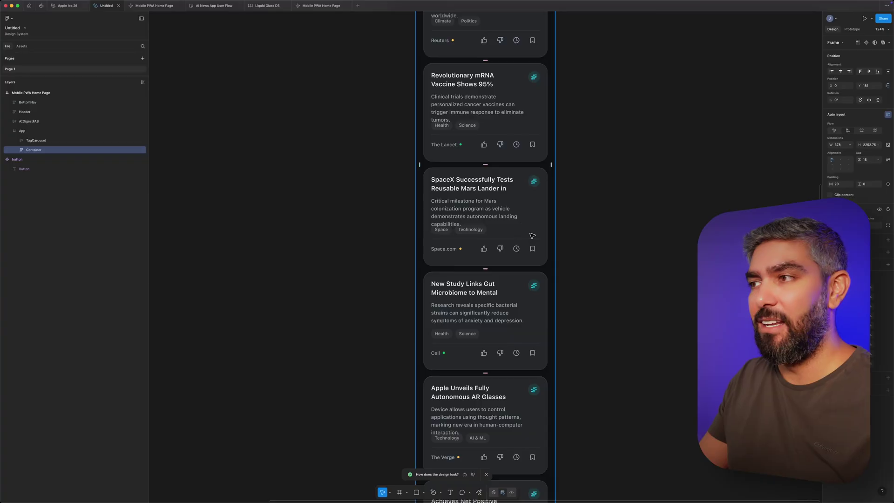
Move the BottomNav bar to the bottom of the Mobile PWA Home Page frame, just below the last feed card
click(532, 236)
scroll(530, 231, up, 5)
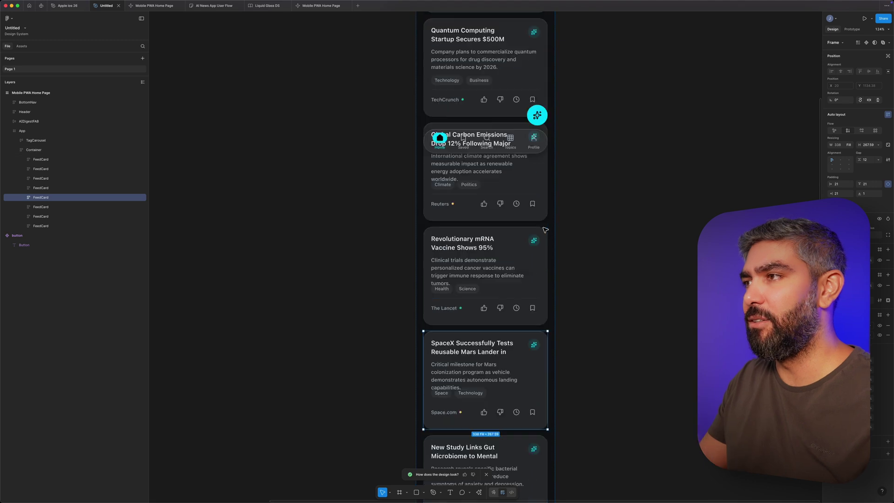
click(545, 189)
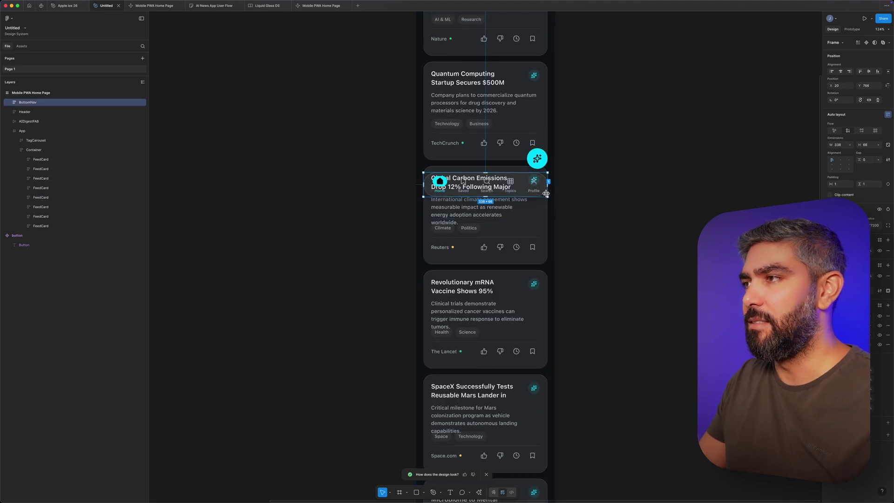
scroll(546, 193, down, 10)
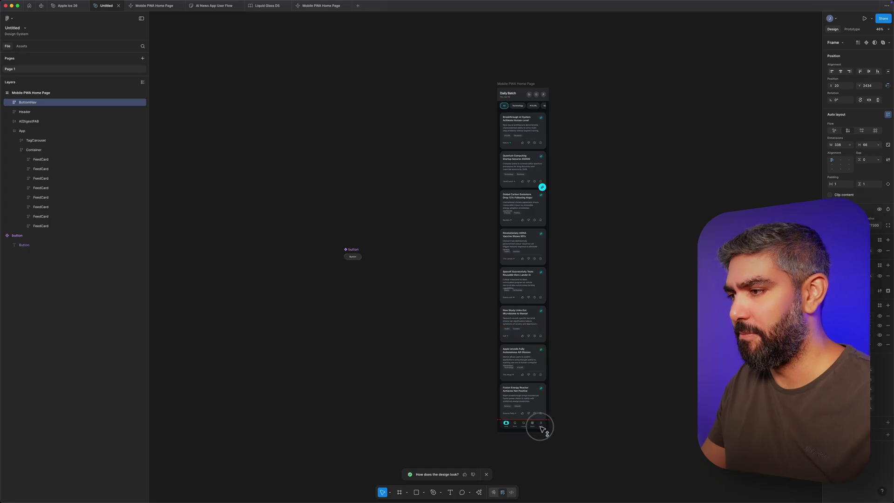
scroll(544, 418, up, 15)
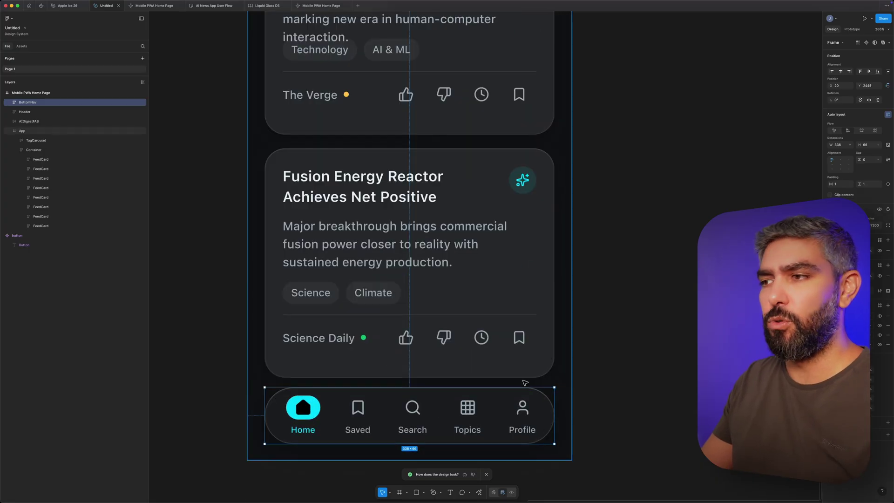